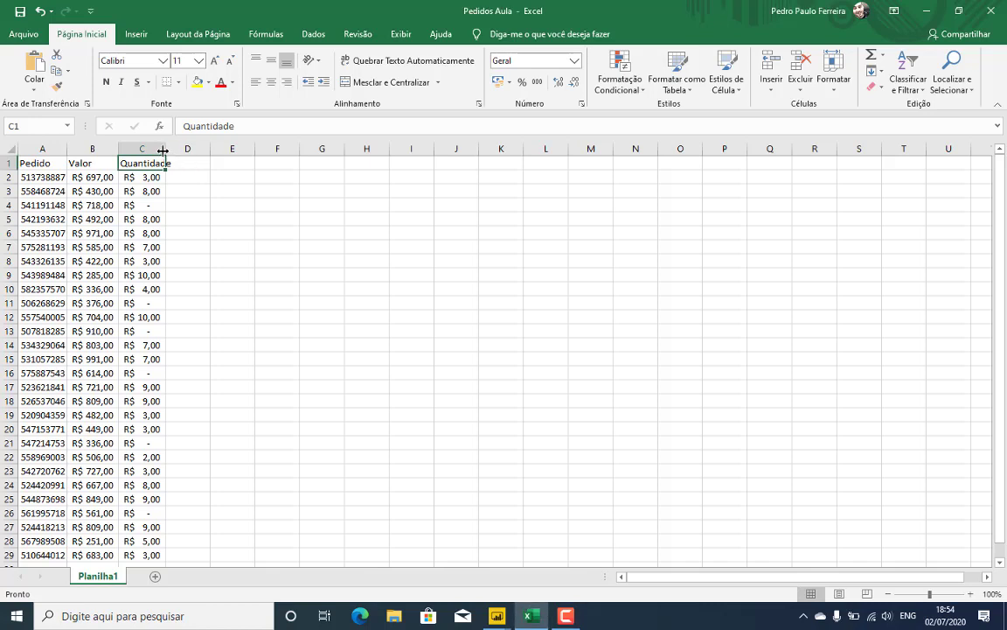
Fit the width of the Quantidade column to its contents
{"action": "double_click", "coordinate": [164, 148]}
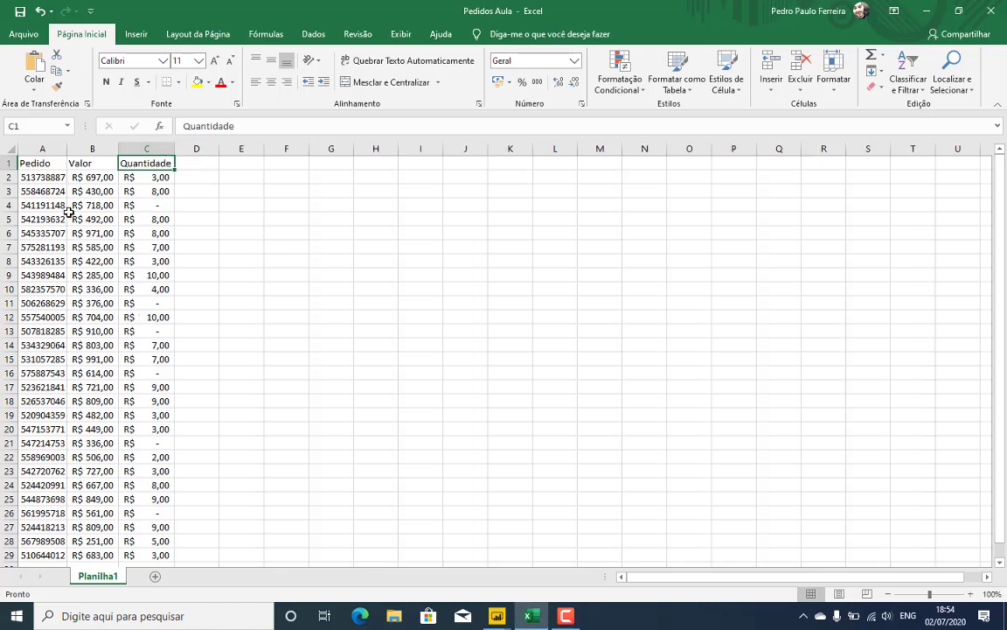
{"action": "left_click", "coordinate": [50, 180]}
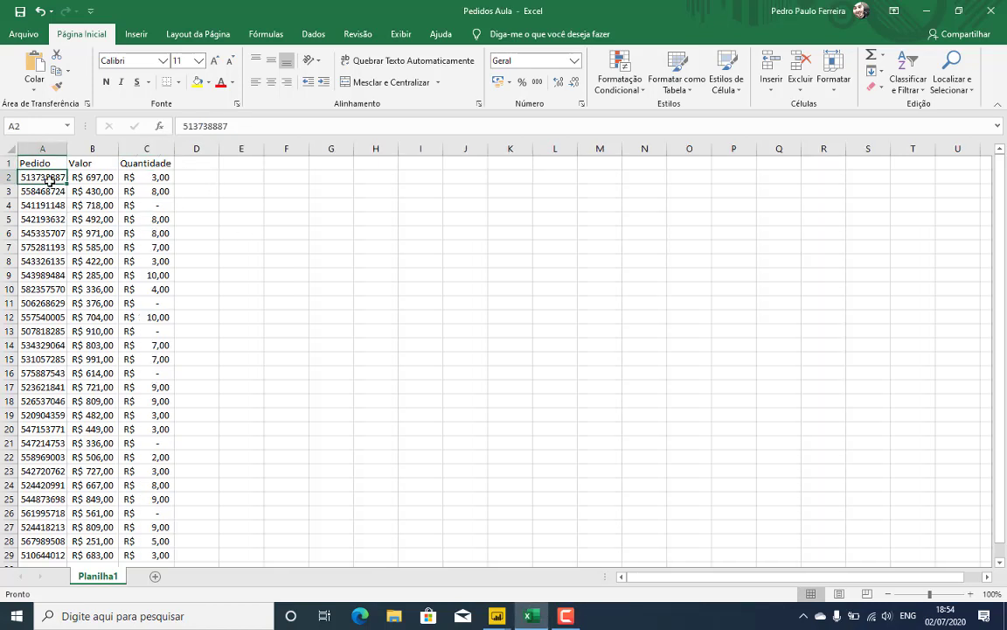
{"action": "key", "text": "Right"}
{"action": "key", "text": "Right"}
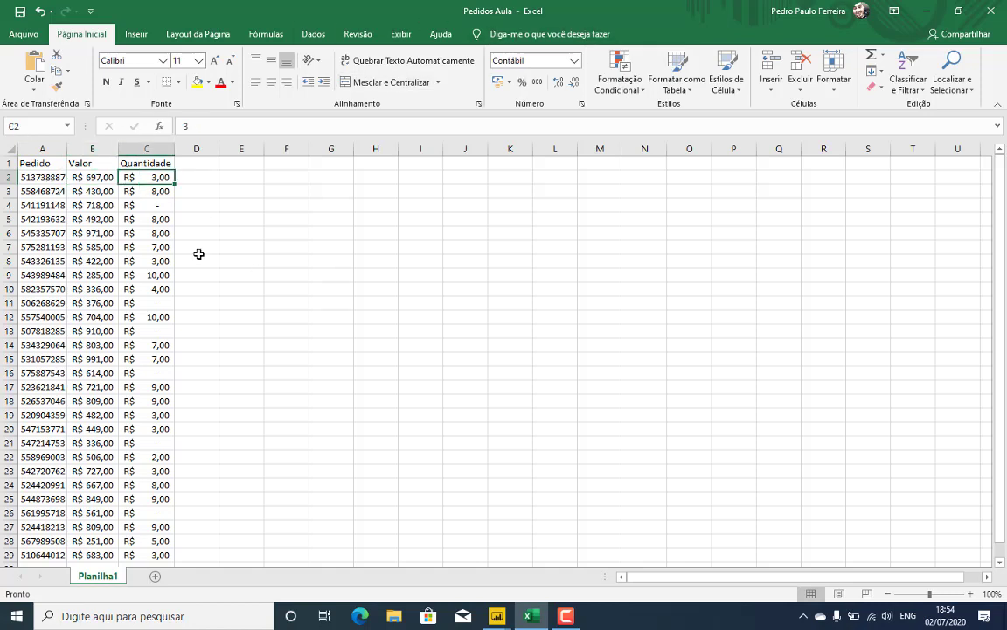
Replace the zero quantity in cell C11 with a hyphen
{"action": "key", "text": "Down"}
{"action": "key", "text": "Down"}
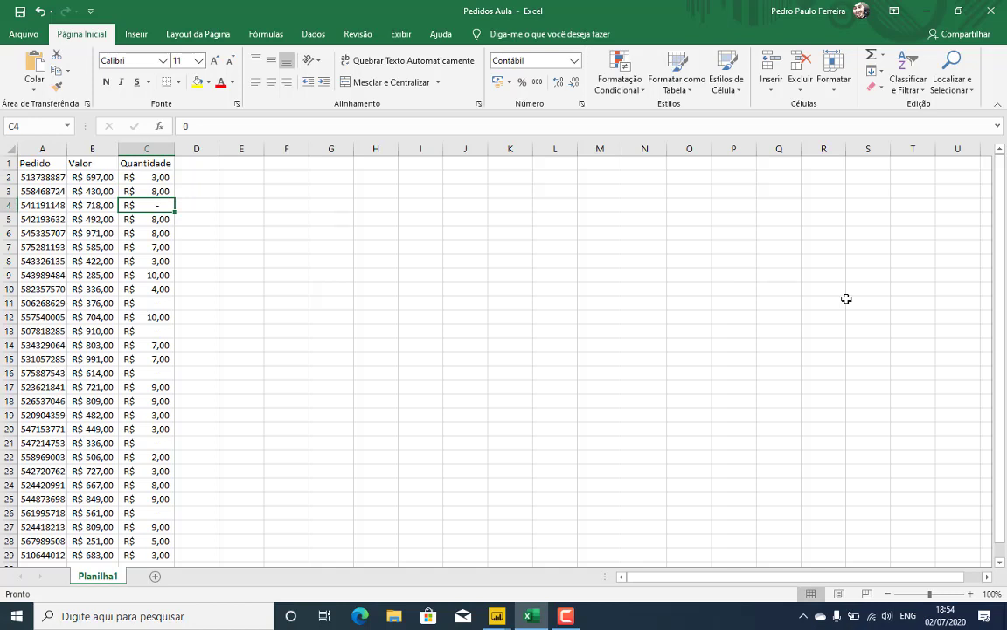
{"action": "key", "text": "Down"}
{"action": "key", "text": "Down"}
{"action": "key", "text": "Down"}
{"action": "key", "text": "Down"}
{"action": "key", "text": "Down"}
{"action": "key", "text": "Down"}
{"action": "key", "text": "Down"}
{"action": "key", "text": "Down"}
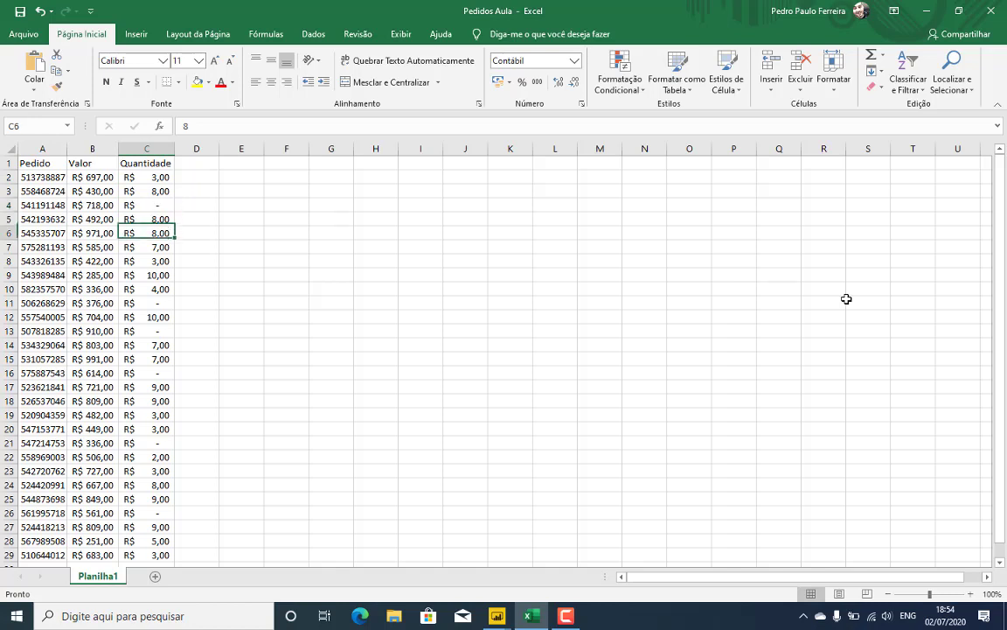
{"action": "key", "text": "Down"}
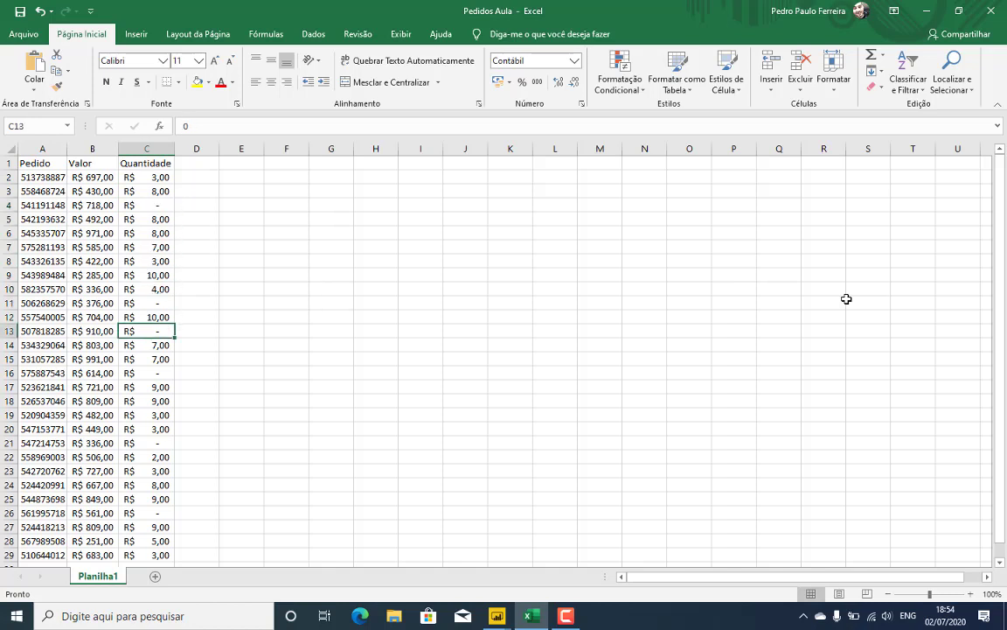
{"action": "key", "text": "Up"}
{"action": "key", "text": "Up"}
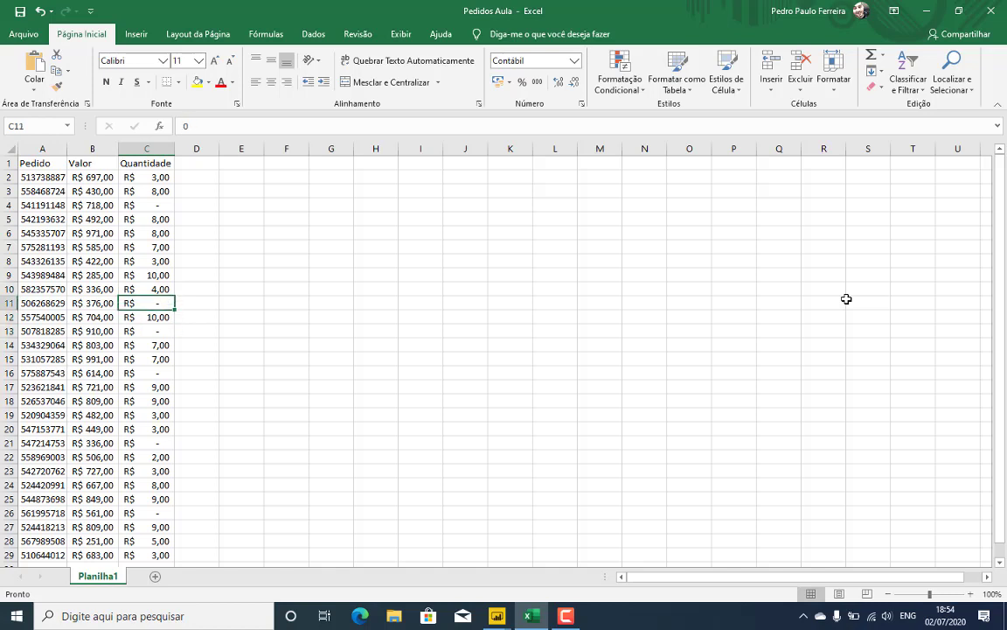
{"action": "type", "text": "-"}
{"action": "key", "text": "Return"}
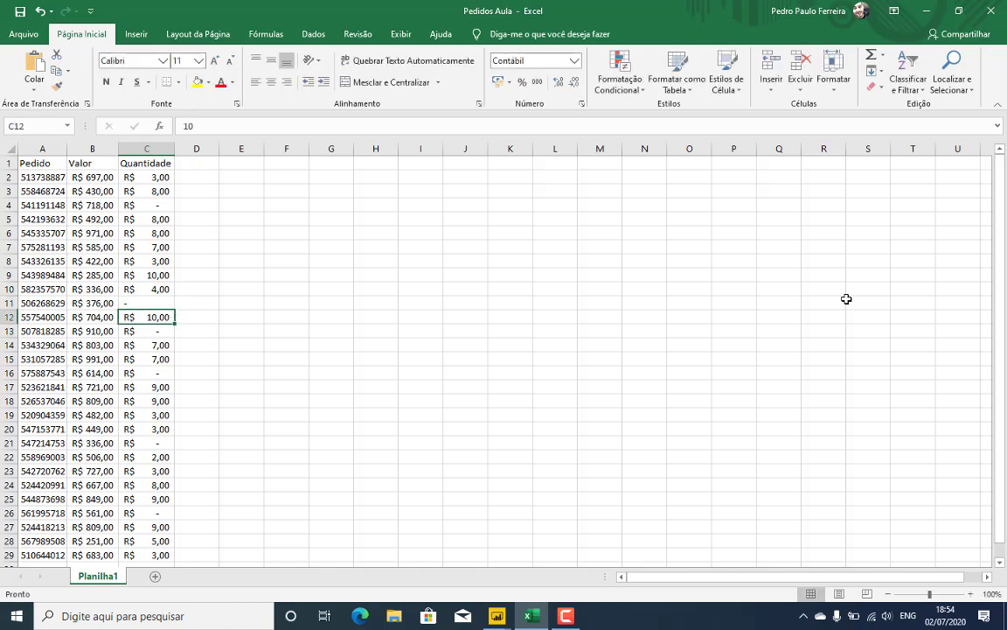
Replace the zero quantity in cell C4 with a plain hyphen, discarding any accidental cell reference
{"action": "key", "text": "Up"}
{"action": "key", "text": "Up"}
{"action": "key", "text": "Up"}
{"action": "key", "text": "Up"}
{"action": "key", "text": "Up"}
{"action": "key", "text": "Up"}
{"action": "key", "text": "Up"}
{"action": "key", "text": "Up"}
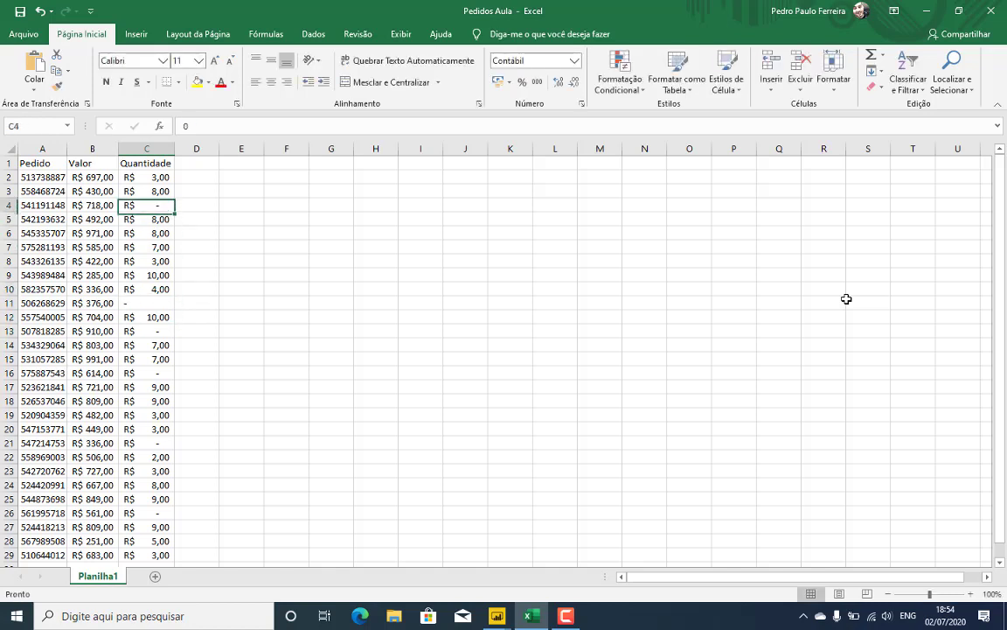
{"action": "type", "text": "0"}
{"action": "key", "text": "BackSpace"}
{"action": "type", "text": "-"}
{"action": "key", "text": "Down"}
{"action": "key", "text": "Down"}
{"action": "key", "text": "Down"}
{"action": "key", "text": "Down"}
{"action": "key", "text": "Down"}
{"action": "key", "text": "Down"}
{"action": "key", "text": "Down"}
{"action": "key", "text": "Down"}
{"action": "key", "text": "Down"}
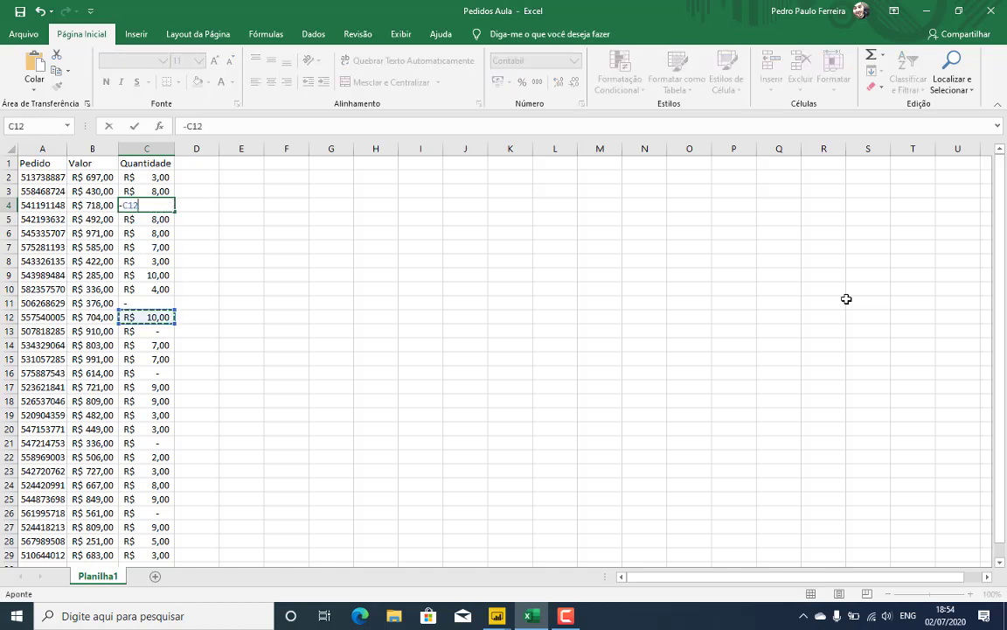
{"action": "key", "text": "Up"}
{"action": "key", "text": "Up"}
{"action": "key", "text": "Up"}
{"action": "key", "text": "Up"}
{"action": "key", "text": "Up"}
{"action": "key", "text": "Up"}
{"action": "key", "text": "Up"}
{"action": "key", "text": "Up"}
{"action": "key", "text": "Up"}
{"action": "key", "text": "Up"}
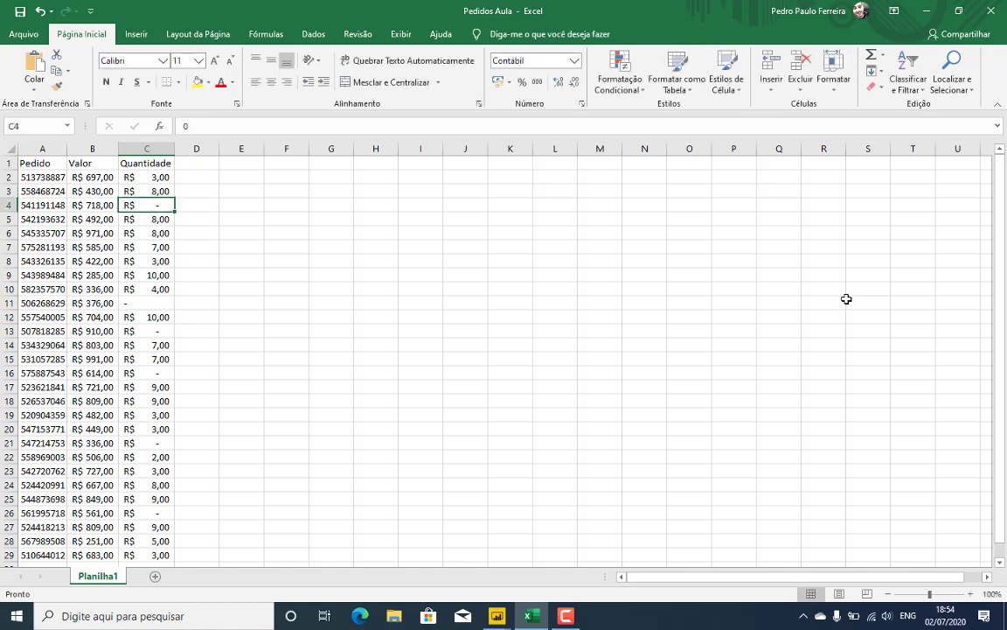
{"action": "key", "text": "BackSpace"}
{"action": "key", "text": "BackSpace"}
{"action": "key", "text": "Return"}
Replace the zero quantity in cell C13 with a hyphen
{"action": "key", "text": "Down"}
{"action": "key", "text": "Down"}
{"action": "key", "text": "Down"}
{"action": "key", "text": "Down"}
{"action": "key", "text": "Down"}
{"action": "key", "text": "Down"}
{"action": "key", "text": "Down"}
{"action": "key", "text": "Down"}
{"action": "key", "text": "Down"}
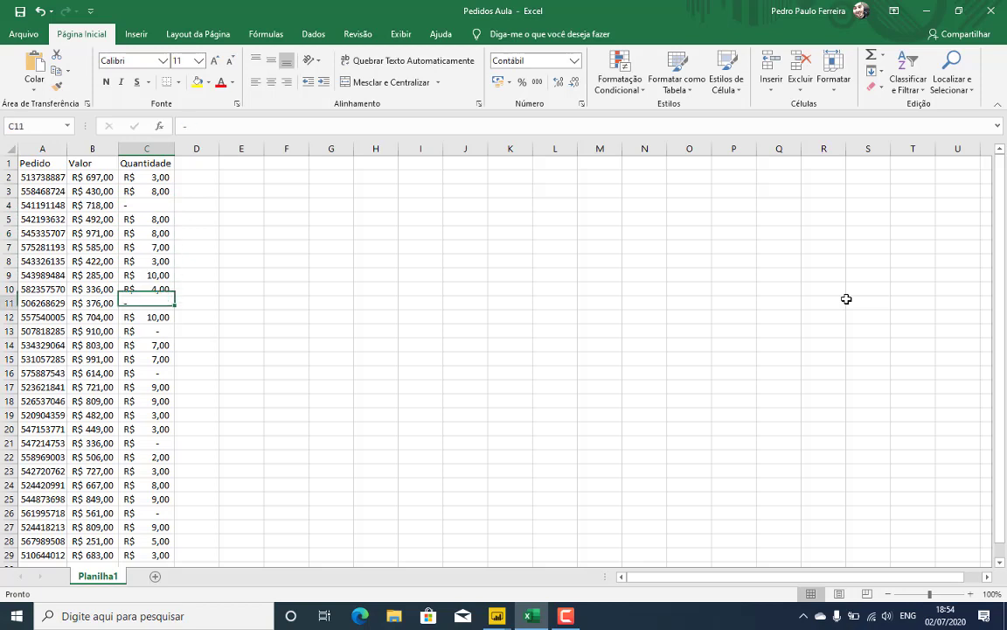
{"action": "key", "text": "Up"}
{"action": "type", "text": "-"}
{"action": "key", "text": "Return"}
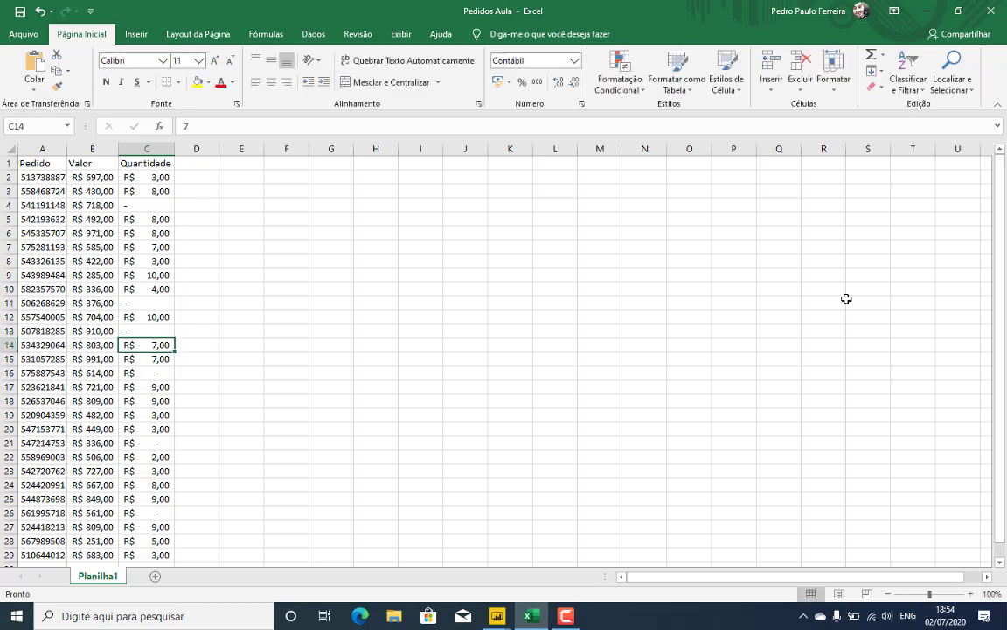
Replace the zero quantity in cell C16 with a hyphen
{"action": "key", "text": "Down"}
{"action": "key", "text": "Down"}
{"action": "type", "text": "-"}
{"action": "key", "text": "Return"}
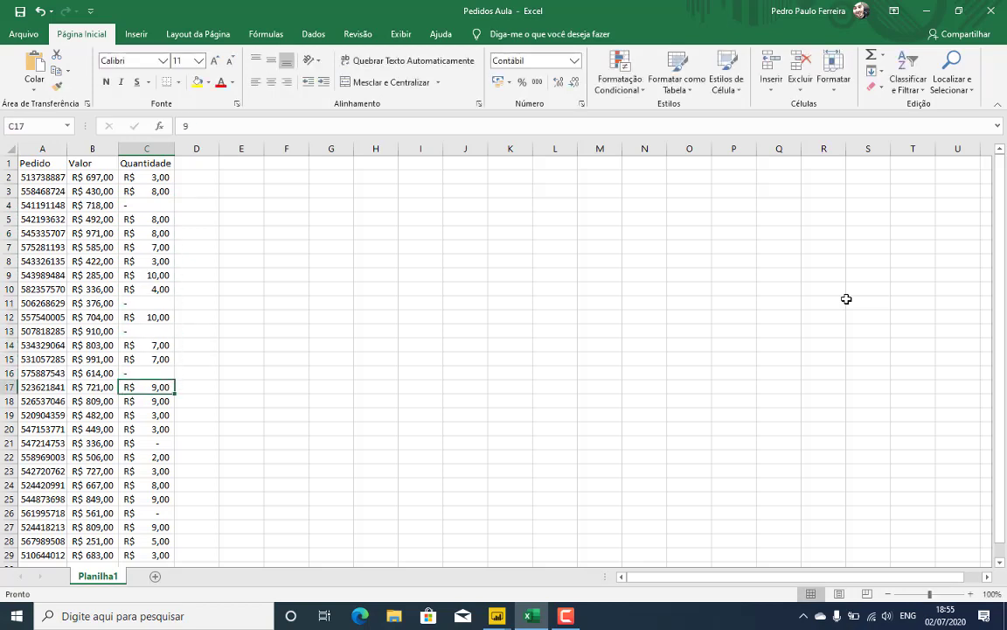
Replace the zero quantity in cell C21 with a hyphen
{"action": "key", "text": "Down"}
{"action": "key", "text": "Down"}
{"action": "key", "text": "Down"}
{"action": "key", "text": "Down"}
{"action": "type", "text": "-"}
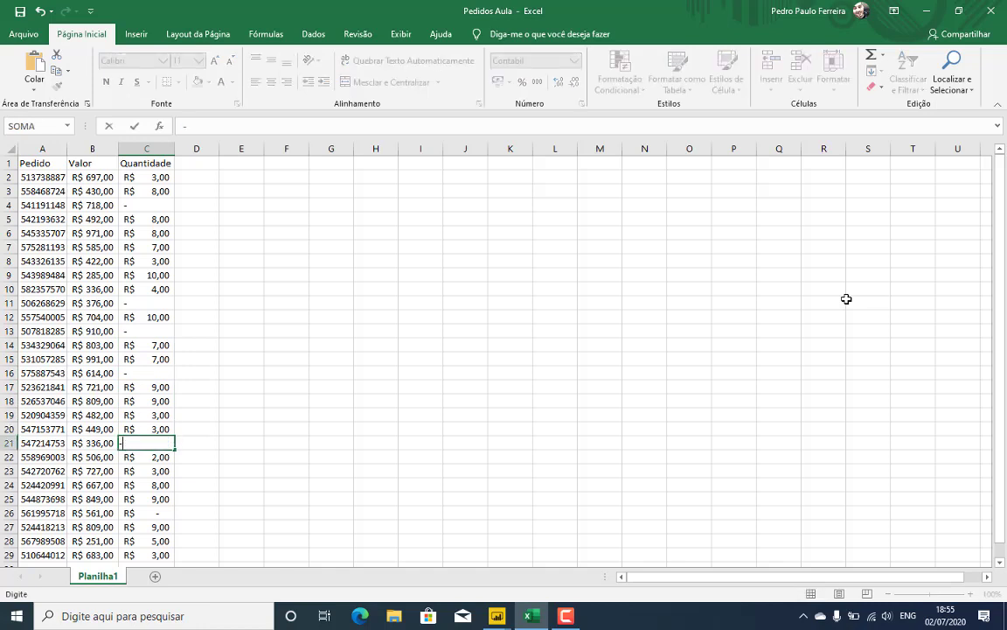
{"action": "key", "text": "Return"}
Replace the zero quantity in cell C26 with a hyphen
{"action": "key", "text": "Down"}
{"action": "key", "text": "Down"}
{"action": "key", "text": "Down"}
{"action": "key", "text": "Down"}
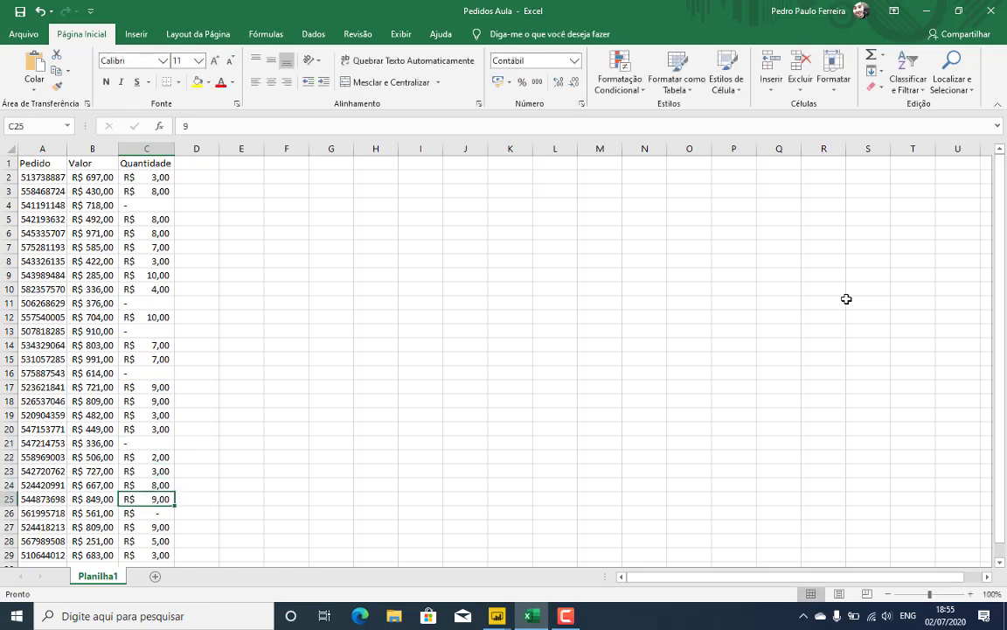
{"action": "type", "text": "-"}
{"action": "key", "text": "Return"}
{"action": "key", "text": "Down"}
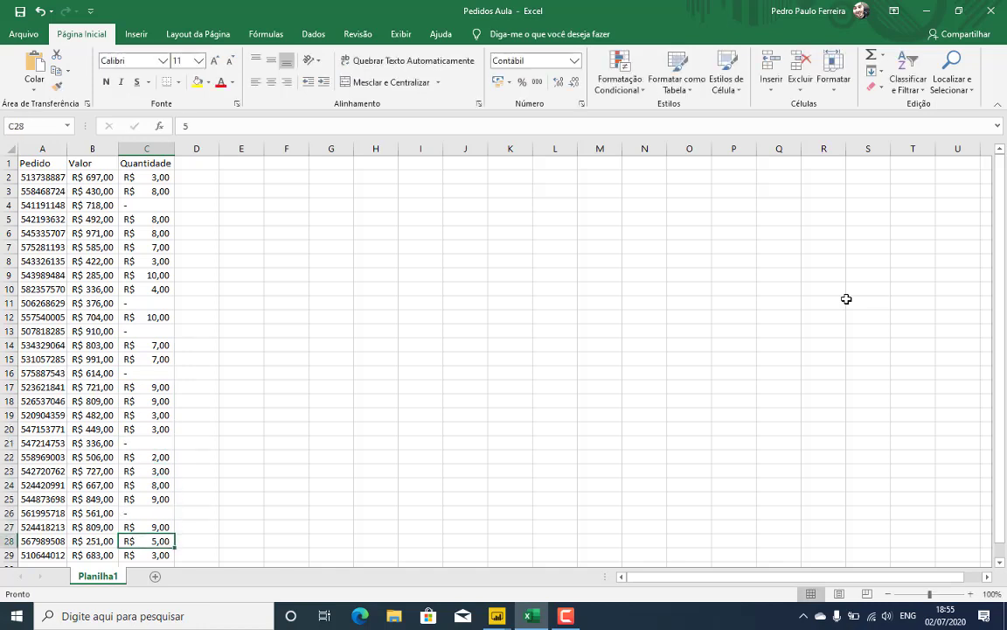
Check the Quantidade column through its last row for remaining zero values, ending at cell A1
{"action": "key", "text": "Down"}
{"action": "key", "text": "Down"}
{"action": "key", "text": "Up"}
{"action": "key", "text": "Up"}
{"action": "key", "text": "Up"}
{"action": "key", "text": "Up"}
{"action": "key", "text": "Up"}
{"action": "key", "text": "Up"}
{"action": "key", "text": "Up"}
{"action": "key", "text": "Up"}
{"action": "key", "text": "Up"}
{"action": "key", "text": "Up"}
{"action": "key", "text": "Up"}
{"action": "key", "text": "Up"}
{"action": "key", "text": "Up"}
{"action": "key", "text": "Up"}
{"action": "key", "text": "Up"}
{"action": "key", "text": "Up"}
{"action": "key", "text": "Up"}
{"action": "key", "text": "Up"}
{"action": "key", "text": "Up"}
{"action": "key", "text": "Up"}
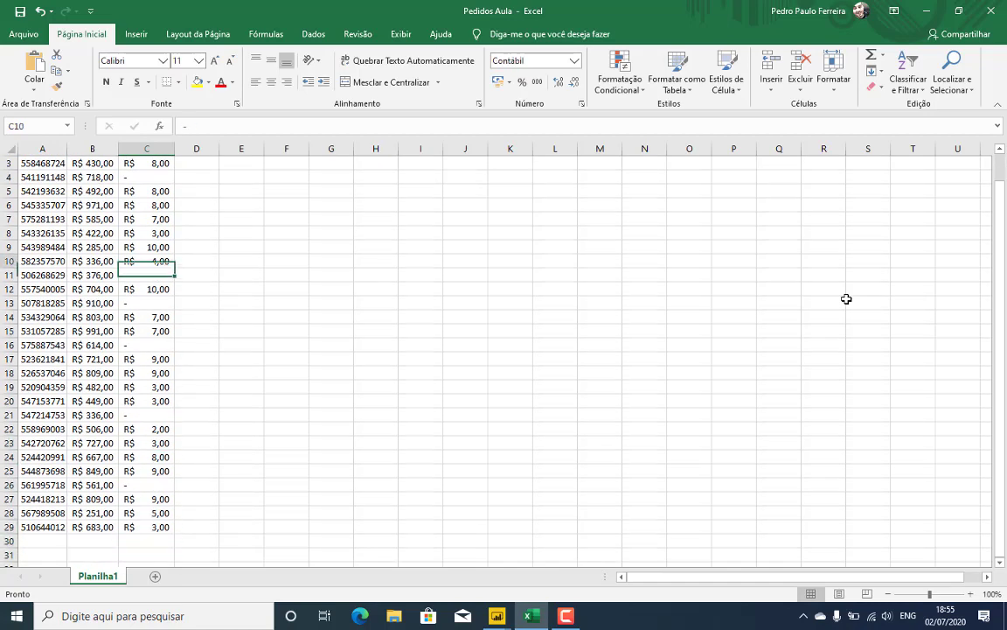
{"action": "key", "text": "Left"}
{"action": "key", "text": "Left"}
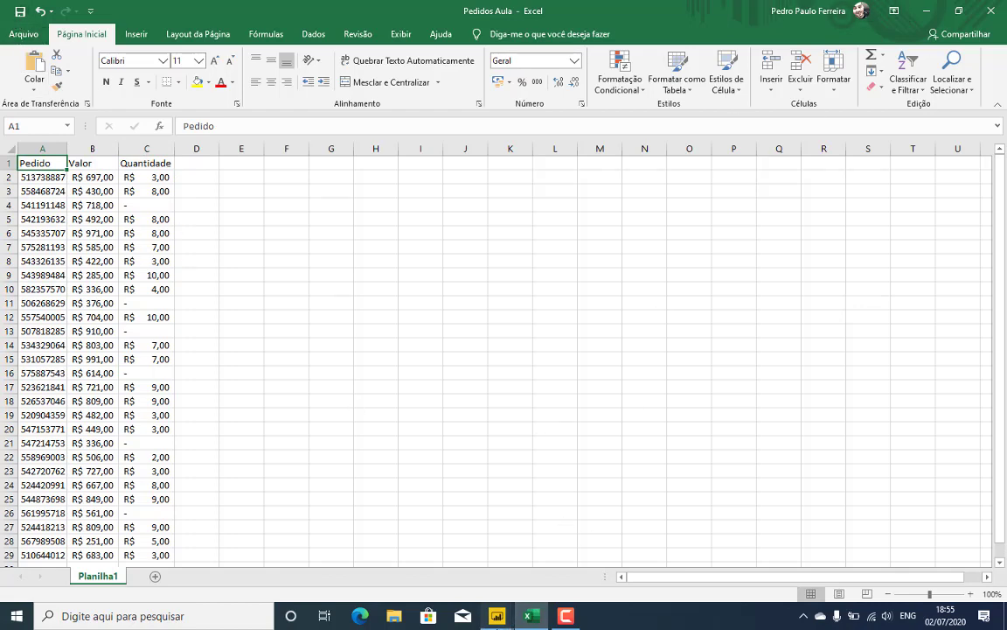
Switch to the Power Query Editor and refresh the preview of the Planilha1 query
{"action": "mouse_move", "coordinate": [496, 616]}
{"action": "left_click", "coordinate": [525, 512]}
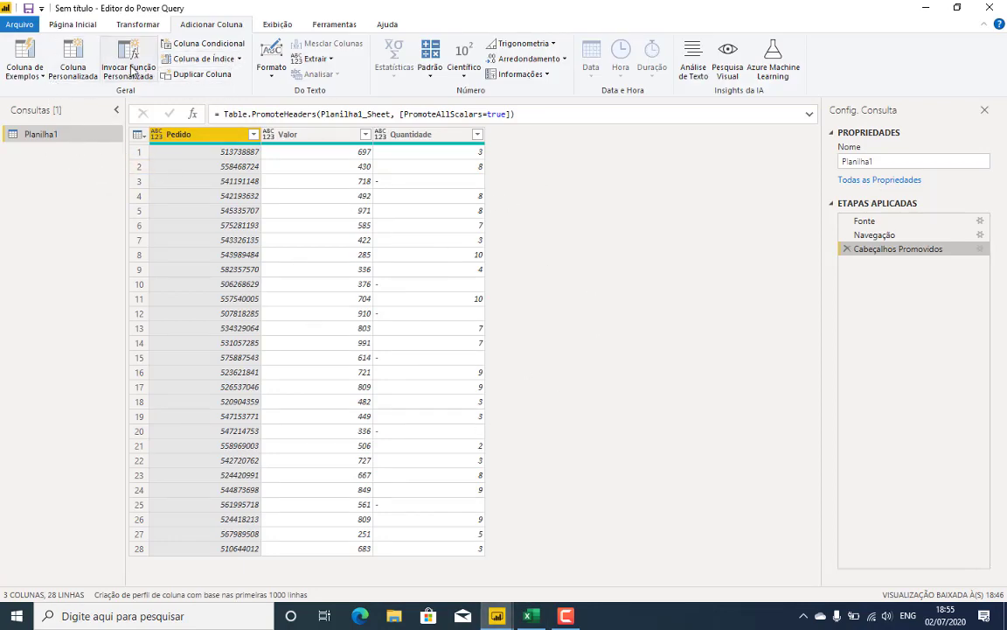
{"action": "left_click", "coordinate": [86, 26]}
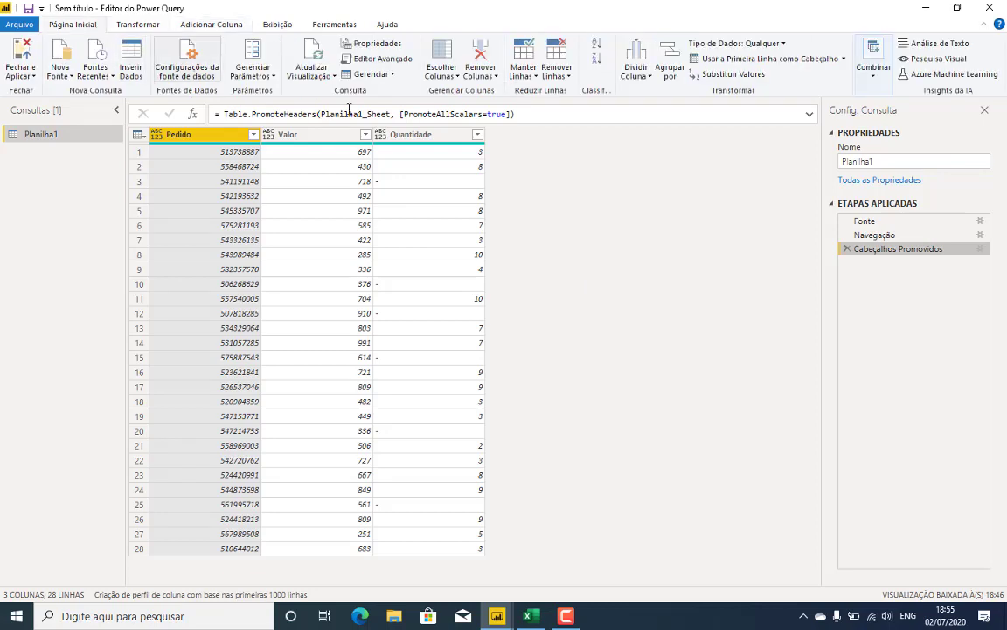
{"action": "left_click", "coordinate": [313, 76]}
{"action": "left_click", "coordinate": [339, 92]}
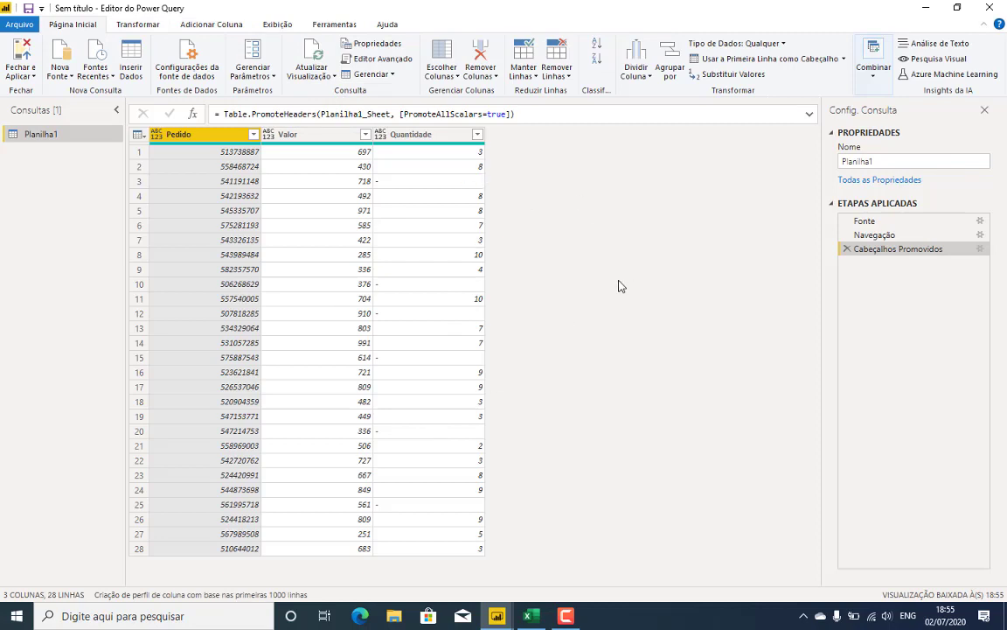
Try converting the Quantidade column to Número Decimal, inspect the third row's value, and remove the type change
{"action": "left_click", "coordinate": [409, 313]}
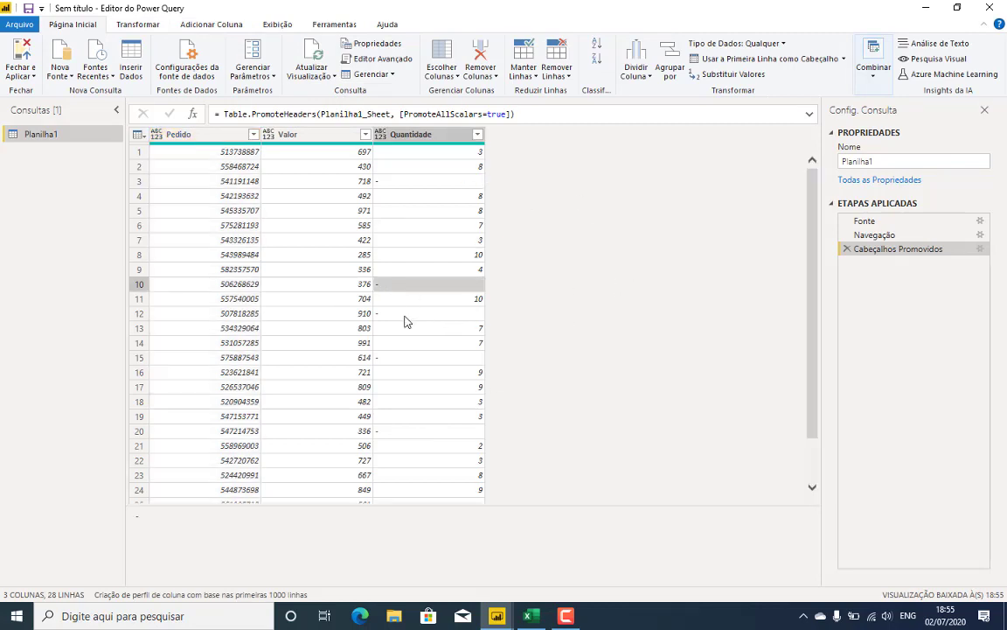
{"action": "left_click", "coordinate": [383, 285]}
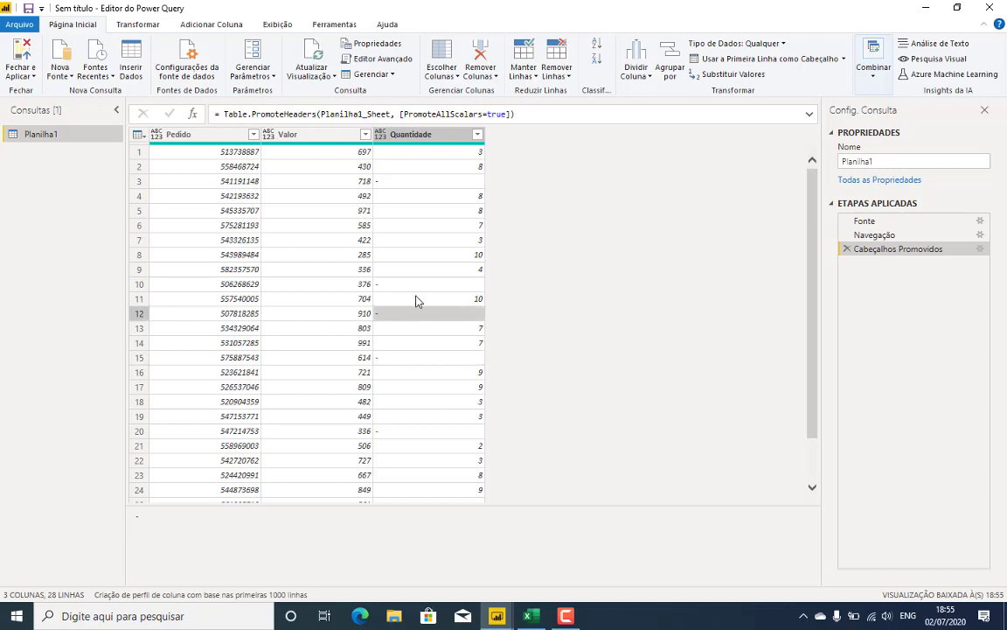
{"action": "left_click", "coordinate": [381, 134]}
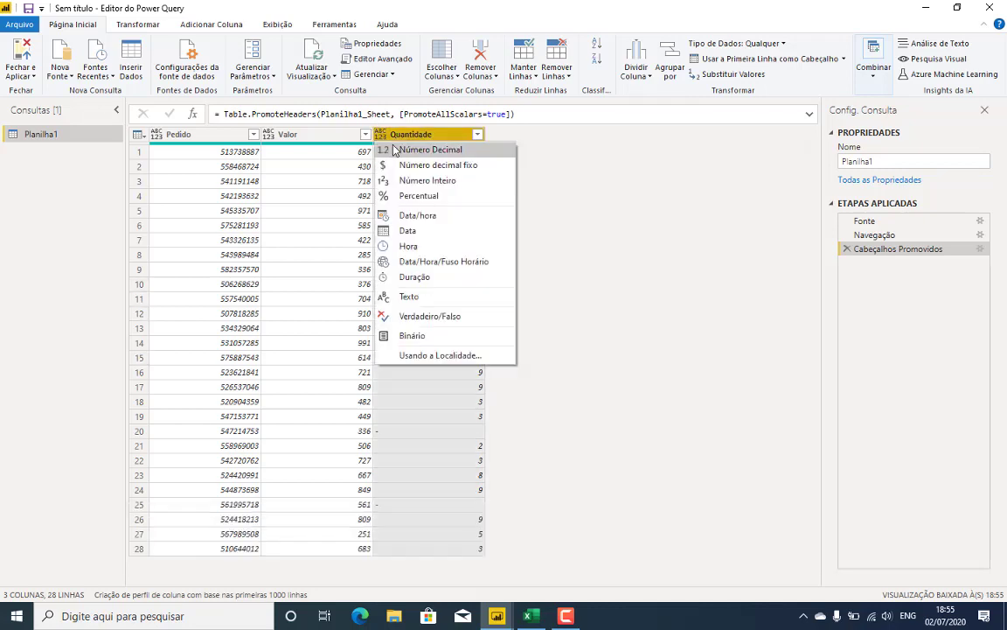
{"action": "left_click", "coordinate": [428, 149]}
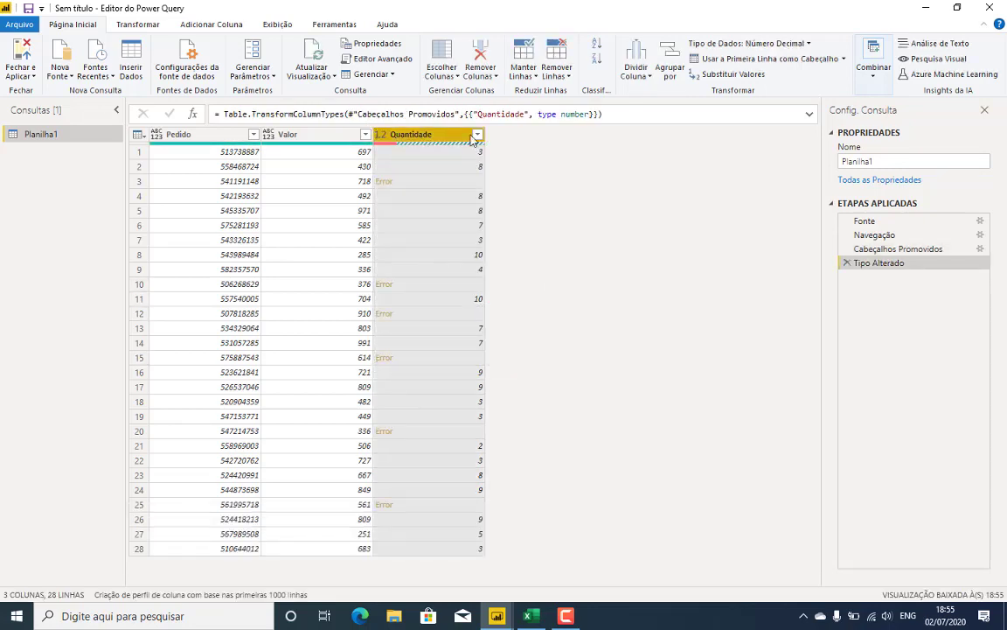
{"action": "left_click", "coordinate": [404, 180]}
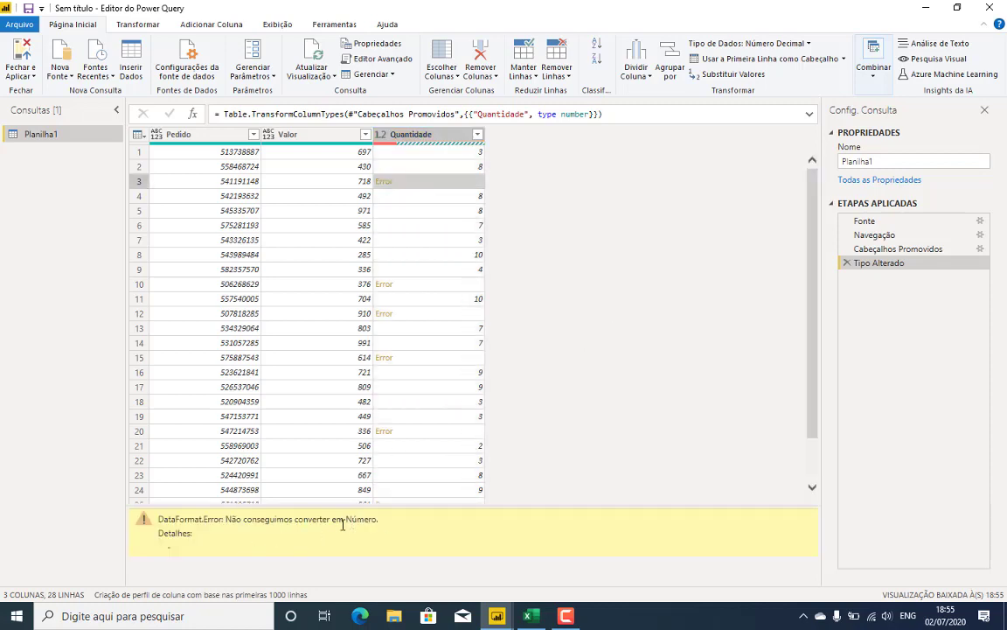
{"action": "left_click", "coordinate": [846, 263]}
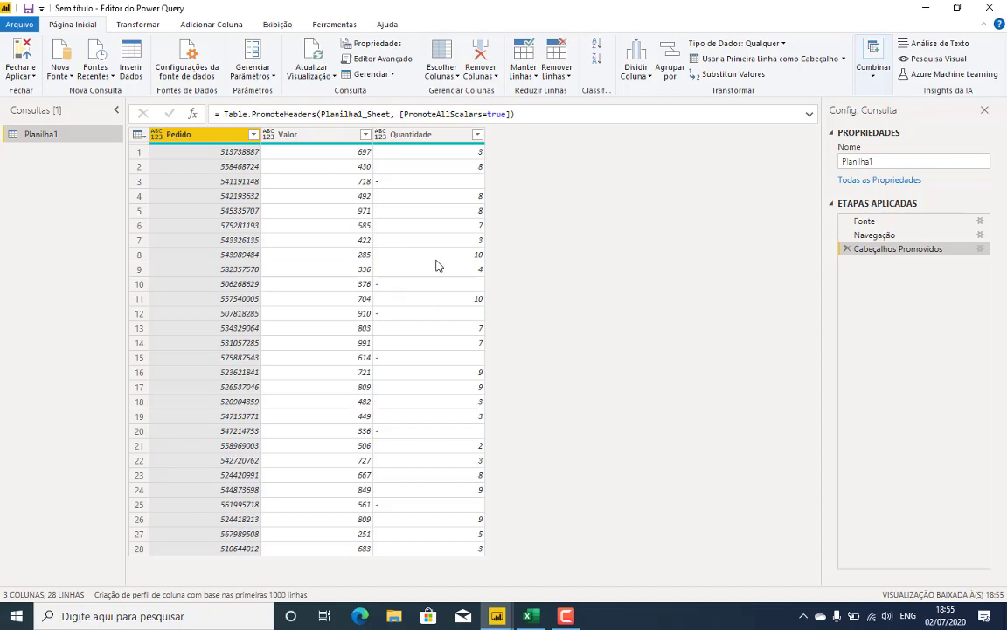
Convert the Quantidade column to Número Decimal and close and apply the query changes
{"action": "left_click", "coordinate": [381, 137]}
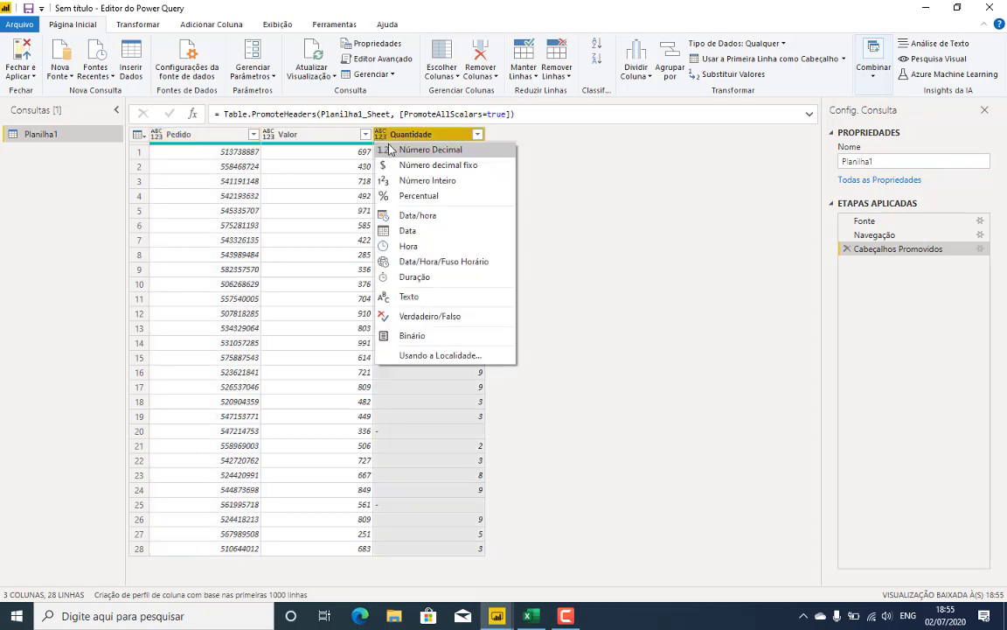
{"action": "left_click", "coordinate": [394, 149]}
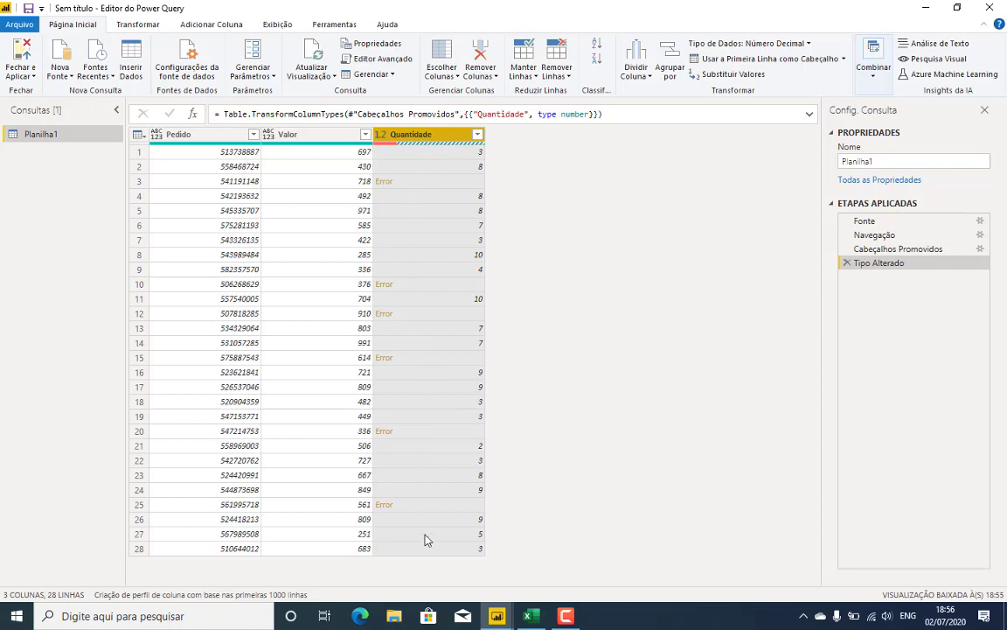
{"action": "left_click", "coordinate": [31, 49]}
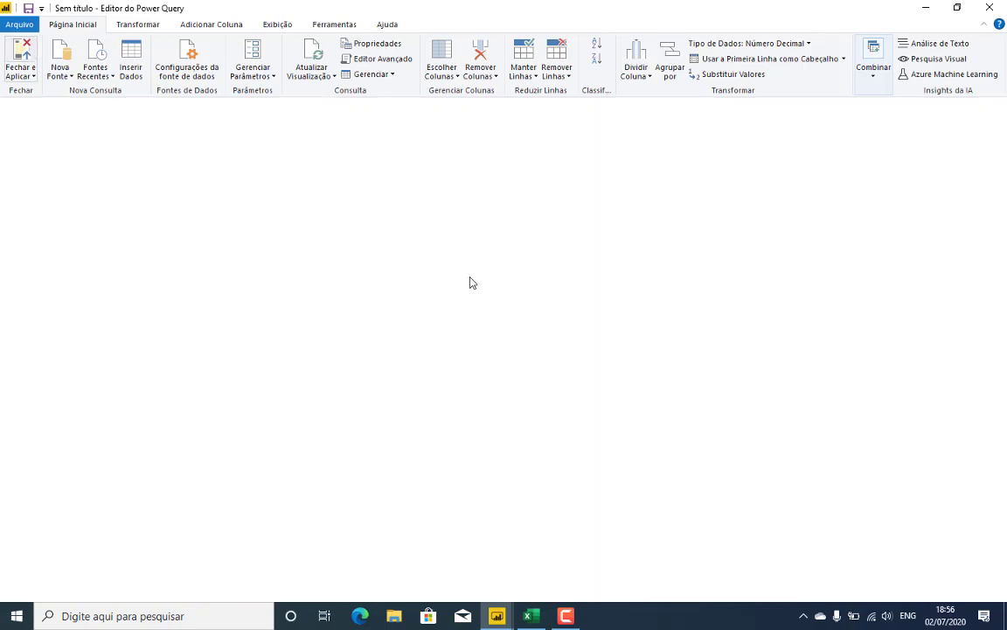
{"action": "left_click", "coordinate": [496, 616]}
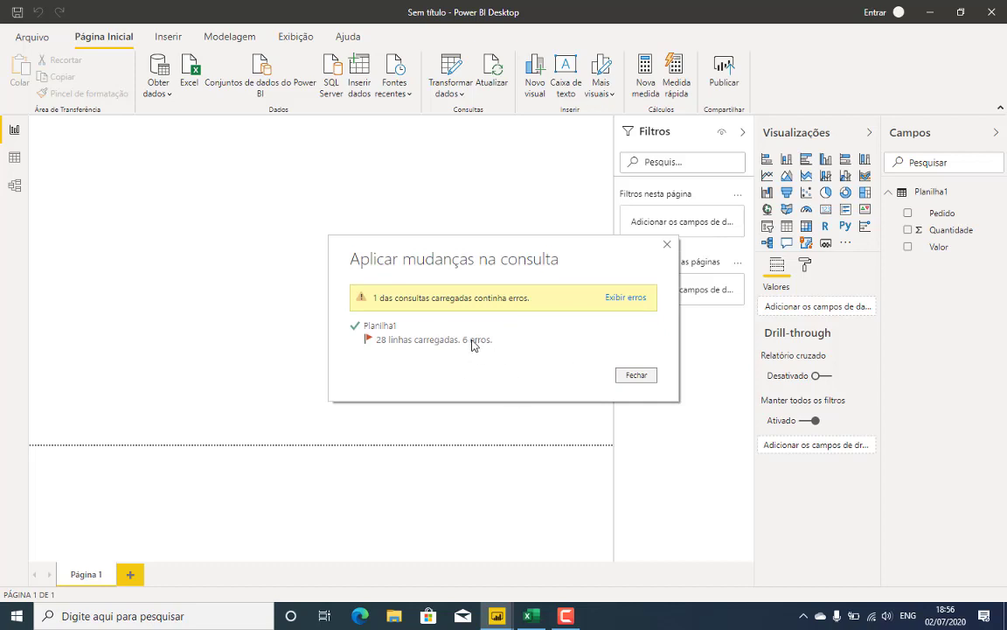
{"action": "left_click", "coordinate": [637, 379]}
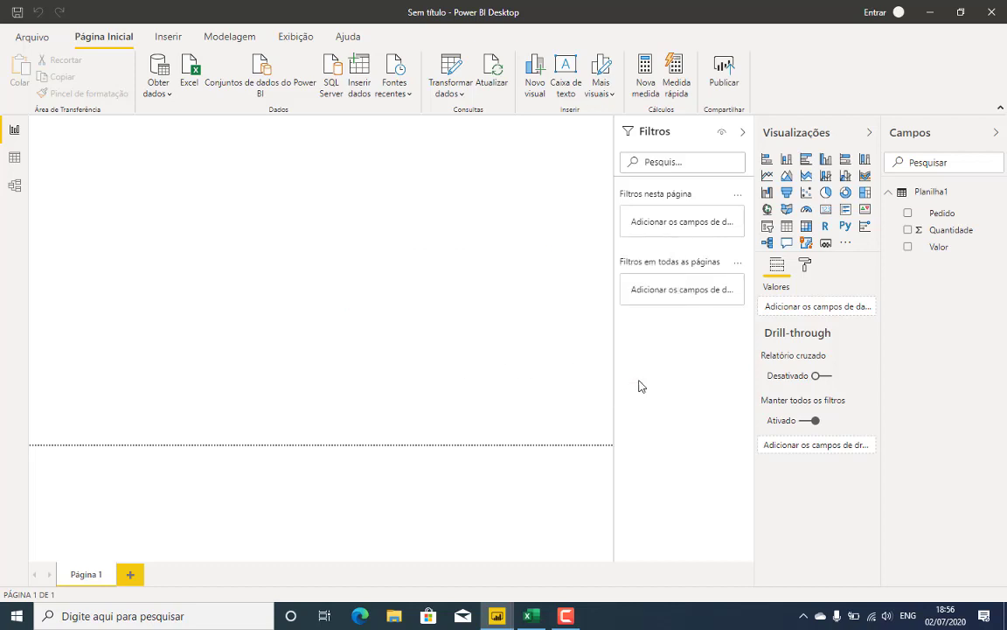
Reopen the Planilha1 query in the Power Query Editor for data transformation
{"action": "left_click", "coordinate": [461, 94]}
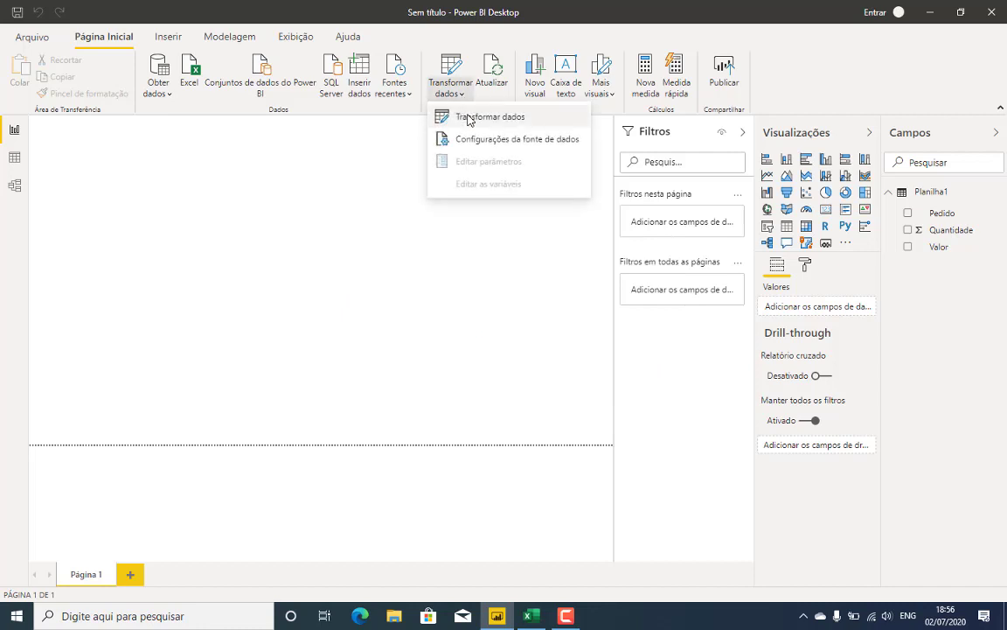
{"action": "left_click", "coordinate": [469, 120]}
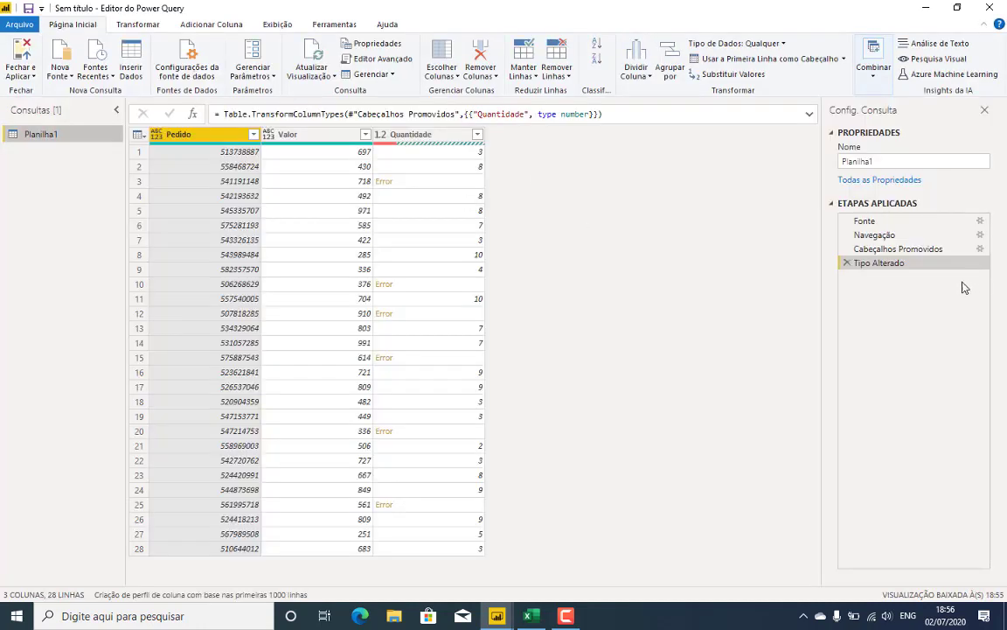
Remove the Quantidade type change and set the column types to Texto for Pedido and Número Decimal for Valor
{"action": "left_click", "coordinate": [854, 263]}
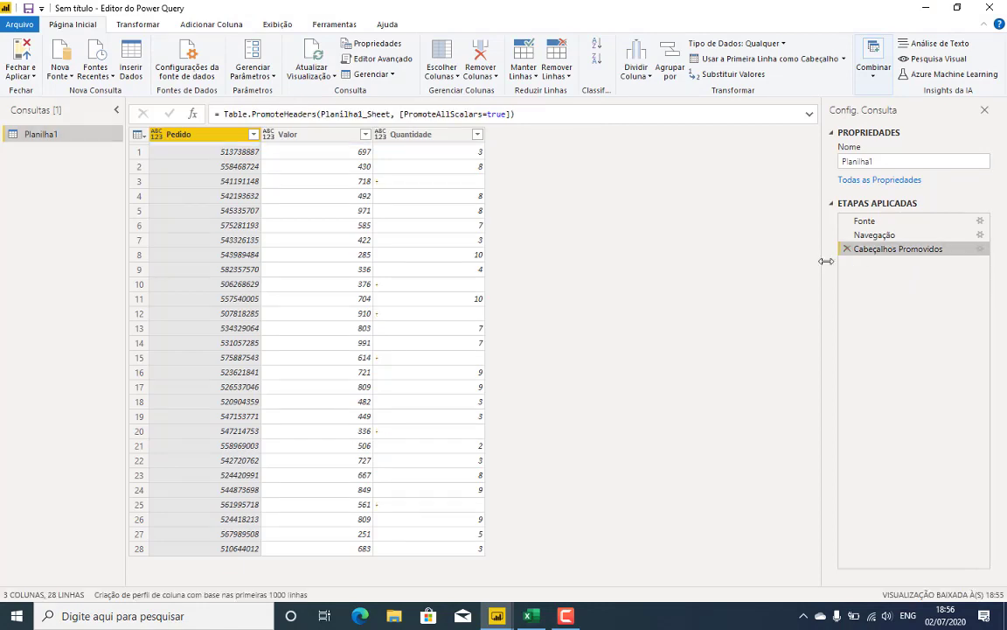
{"action": "left_click", "coordinate": [157, 135]}
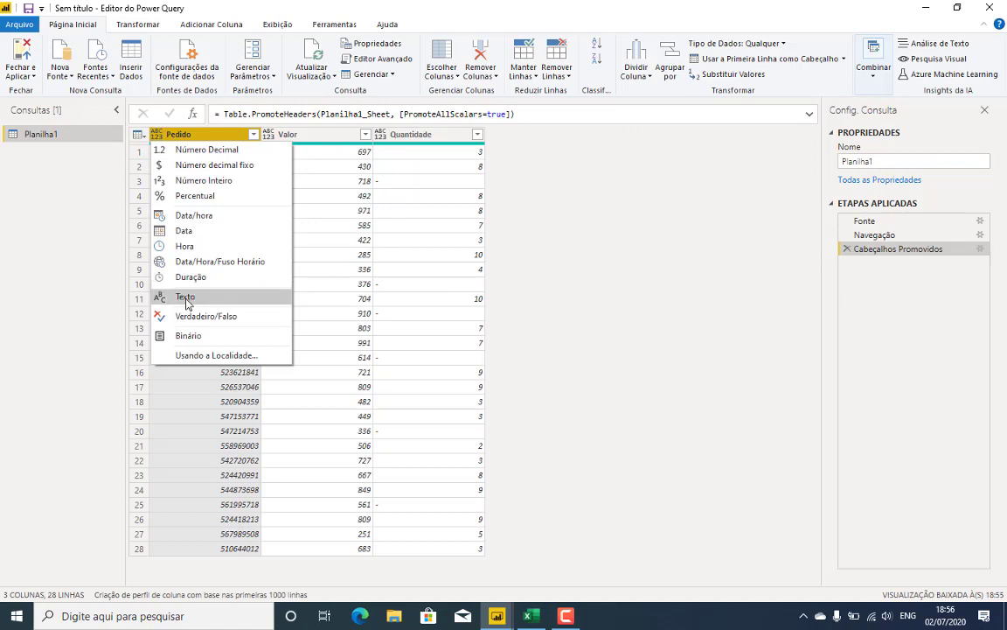
{"action": "left_click", "coordinate": [187, 295]}
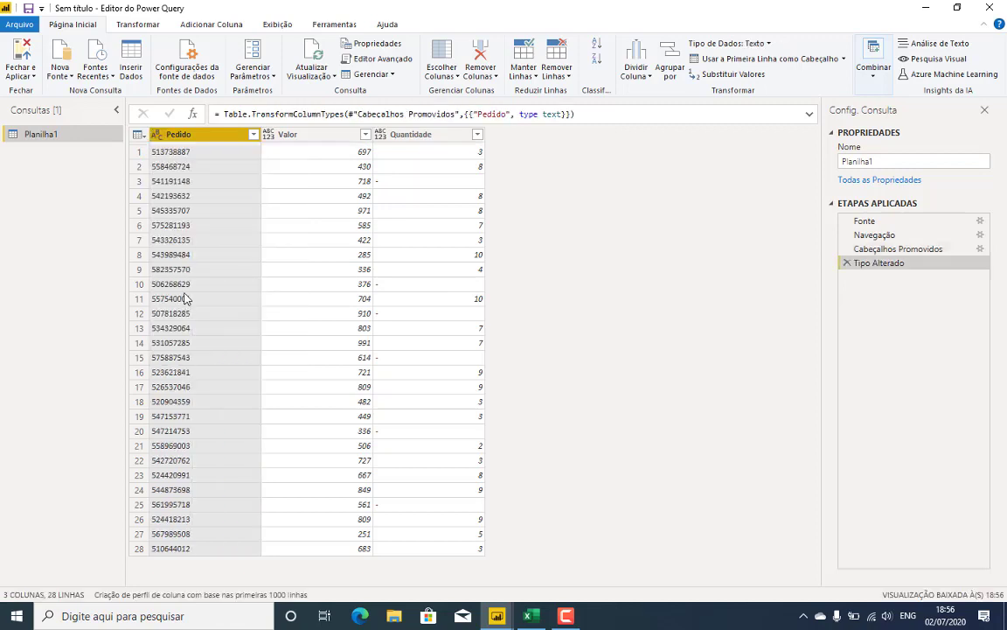
{"action": "left_click", "coordinate": [267, 136]}
{"action": "left_click", "coordinate": [284, 151]}
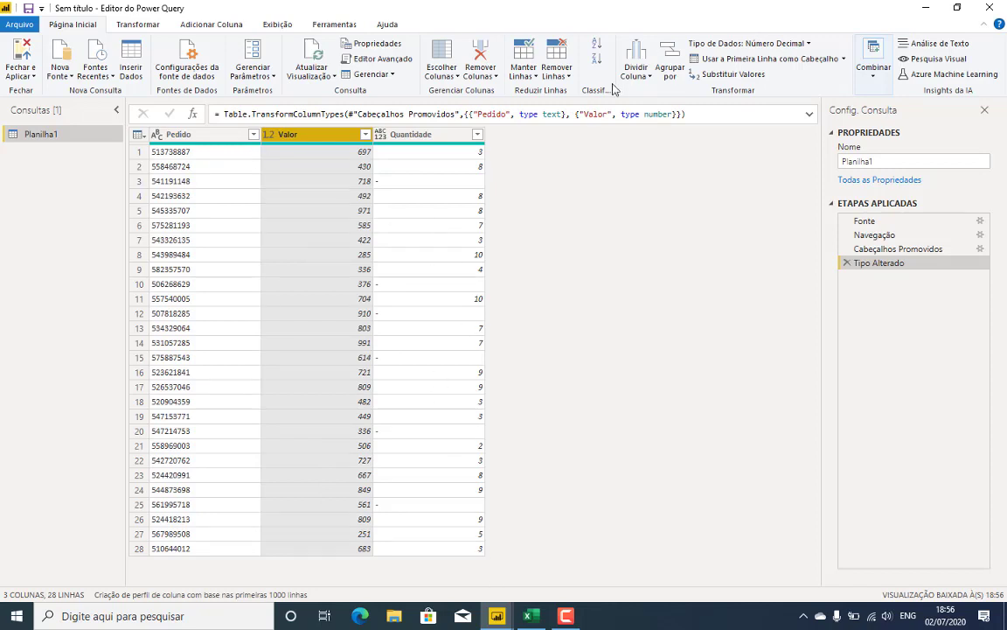
Add a custom column named Valor Total with the formula [Valor]*[Quantidade] and set its type to Número Decimal
{"action": "left_click", "coordinate": [159, 27]}
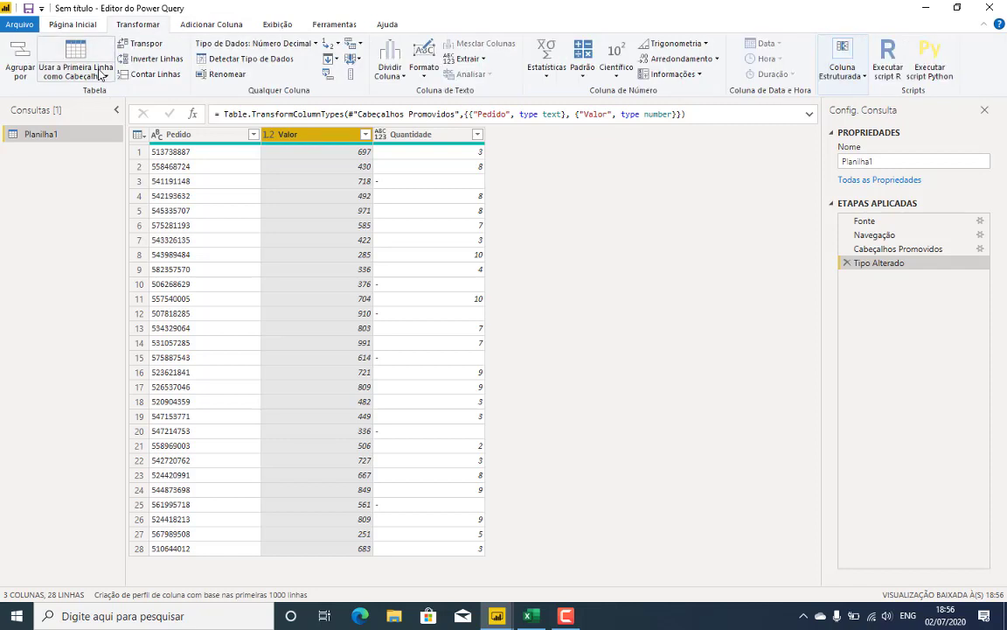
{"action": "left_click", "coordinate": [214, 26]}
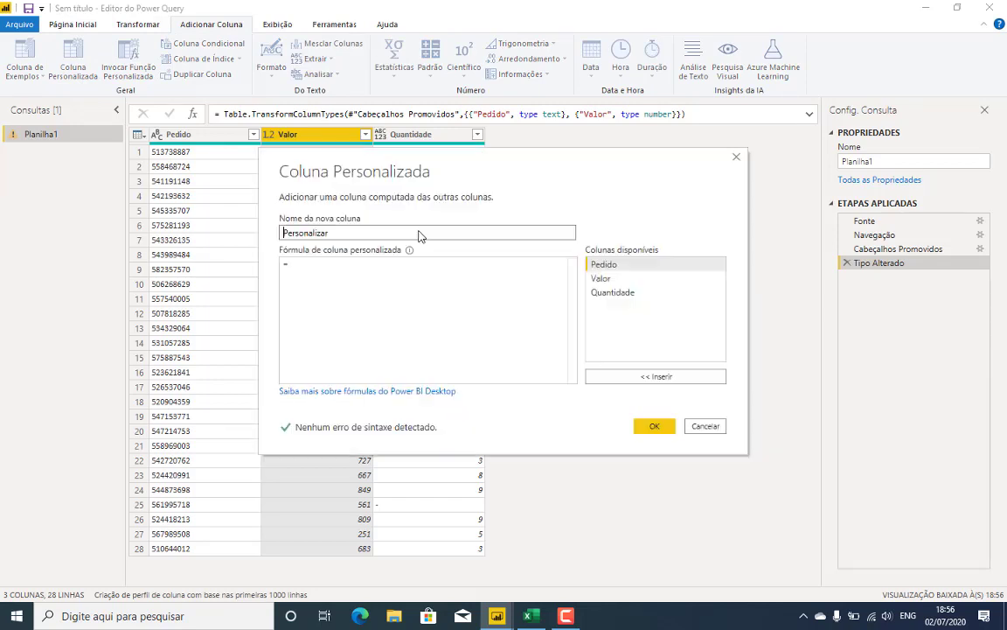
{"action": "type", "text": "Valor Toal"}
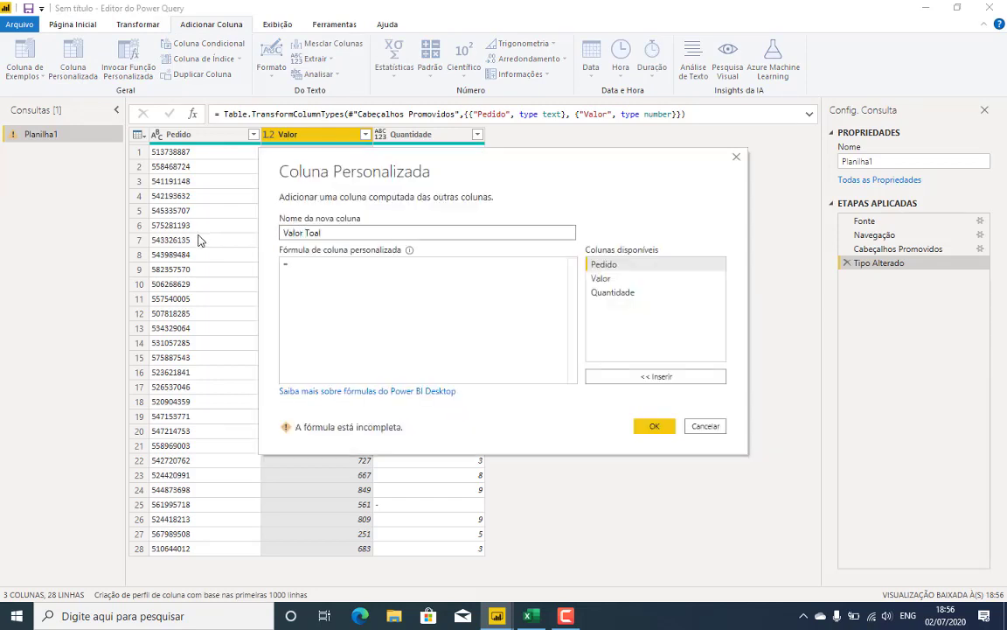
{"action": "left_click", "coordinate": [305, 265]}
{"action": "double_click", "coordinate": [603, 280]}
{"action": "type", "text": "*"}
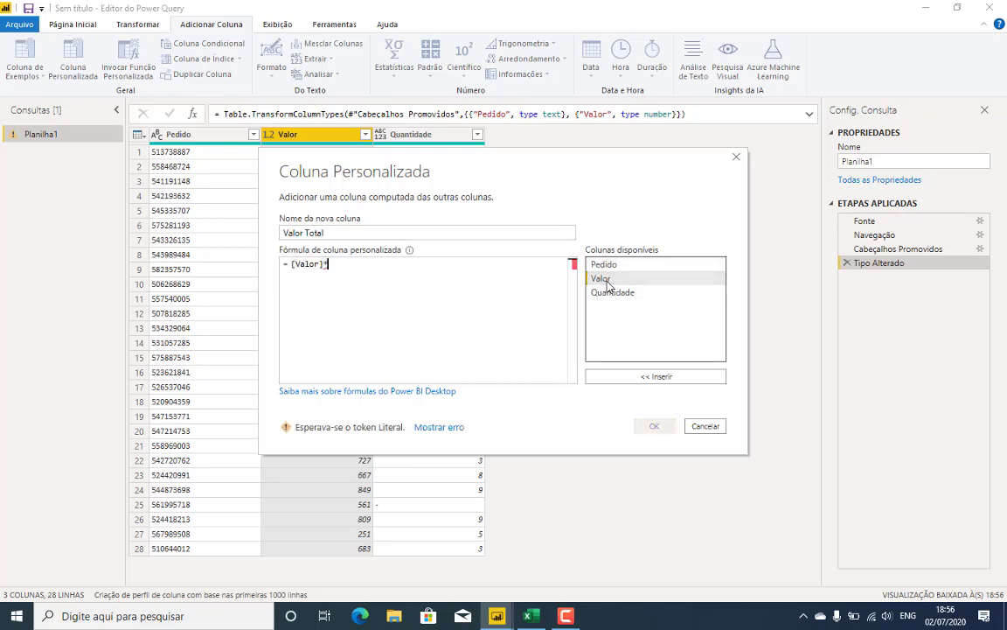
{"action": "double_click", "coordinate": [616, 293]}
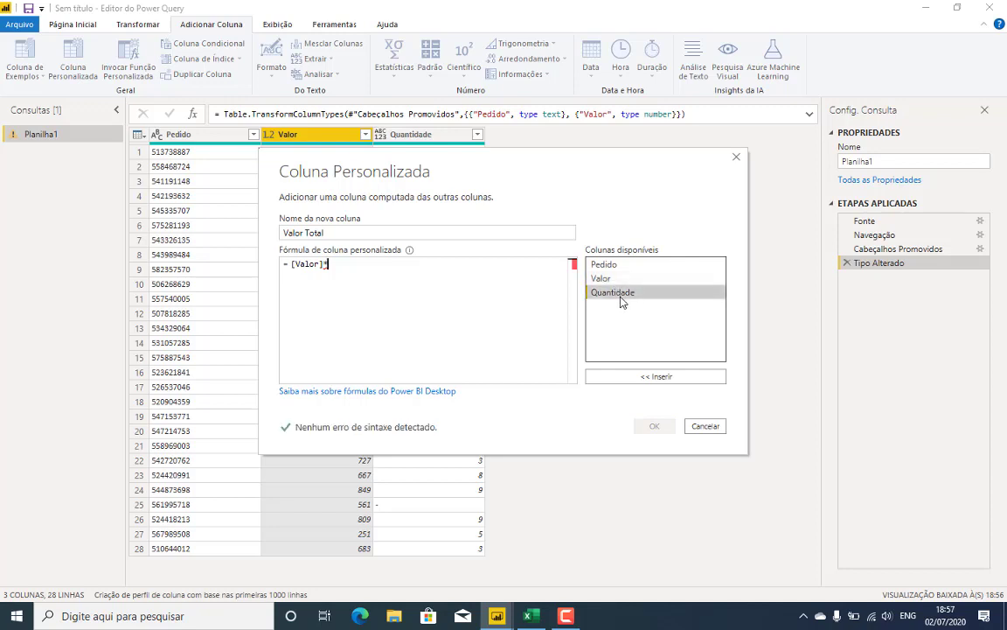
{"action": "left_click", "coordinate": [663, 424]}
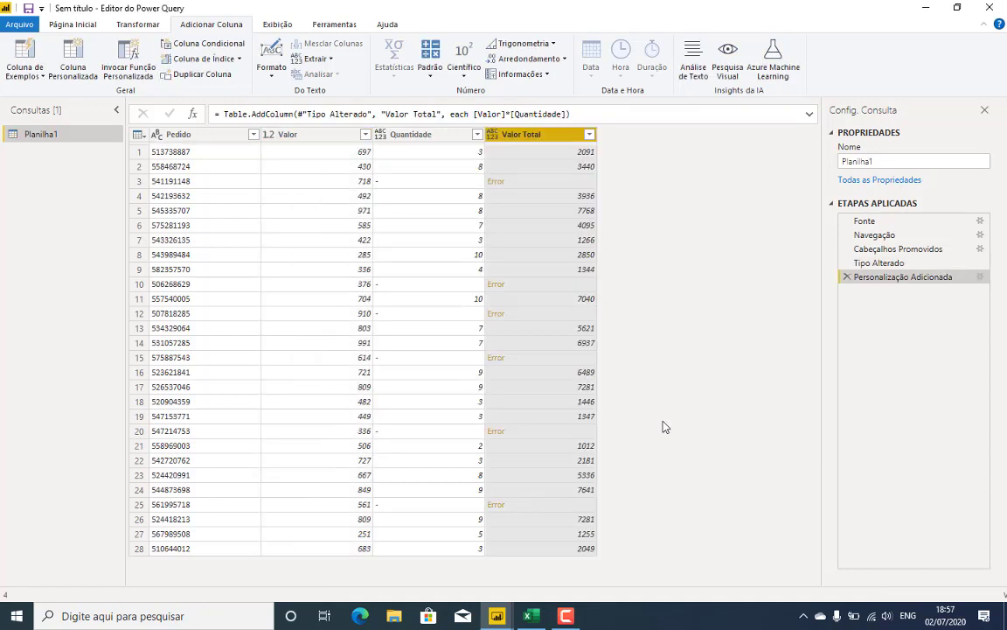
{"action": "left_click", "coordinate": [491, 135]}
{"action": "left_click", "coordinate": [515, 153]}
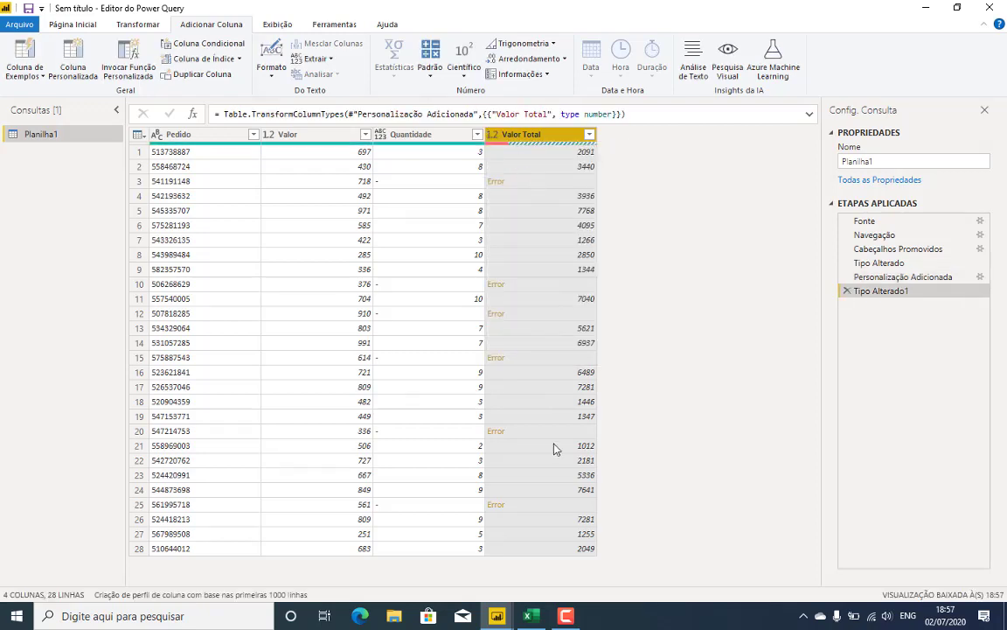
Examine the error in row 10 of Valor Total and the Quantidade values in rows 3 and 10
{"action": "left_click", "coordinate": [564, 287]}
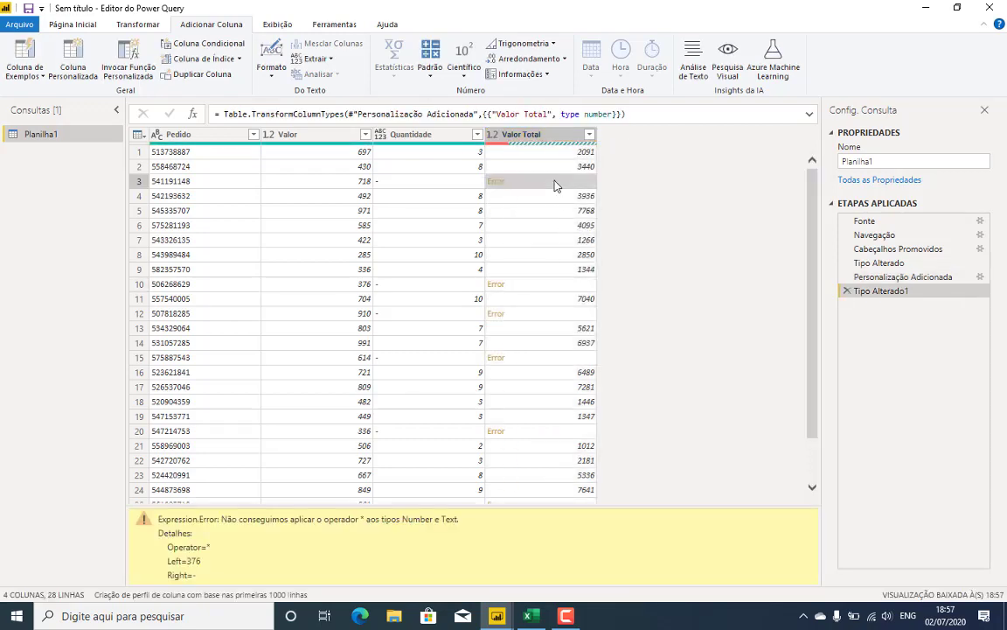
{"action": "left_click", "coordinate": [411, 183]}
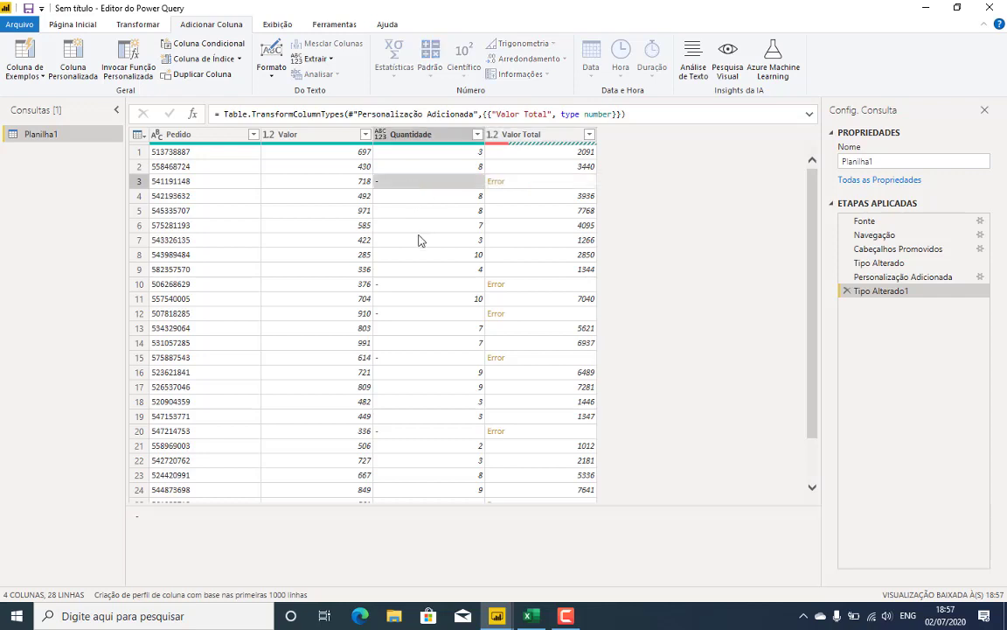
{"action": "left_click", "coordinate": [421, 285]}
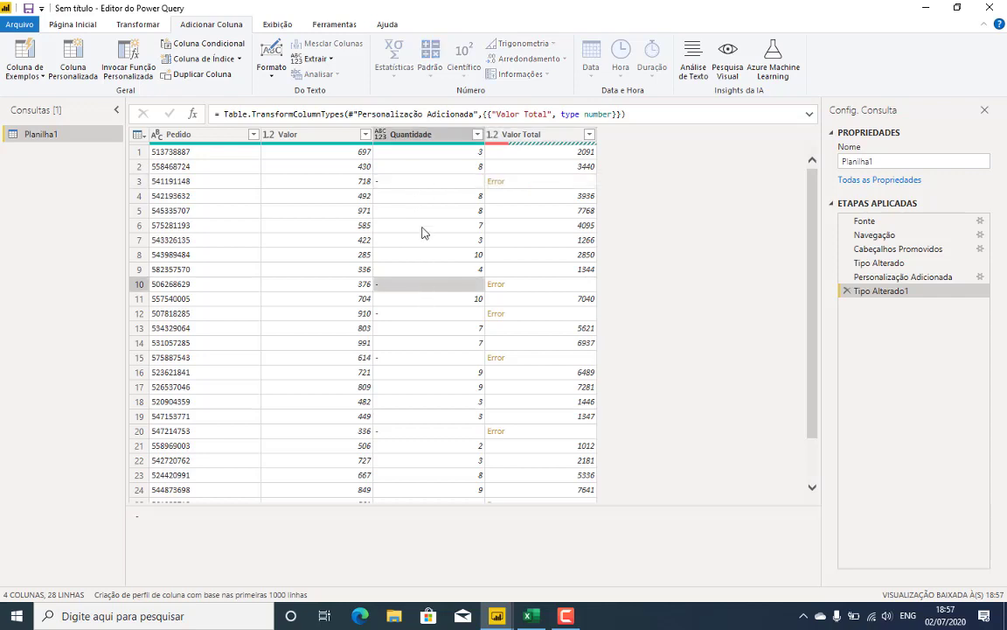
{"action": "left_click", "coordinate": [419, 184]}
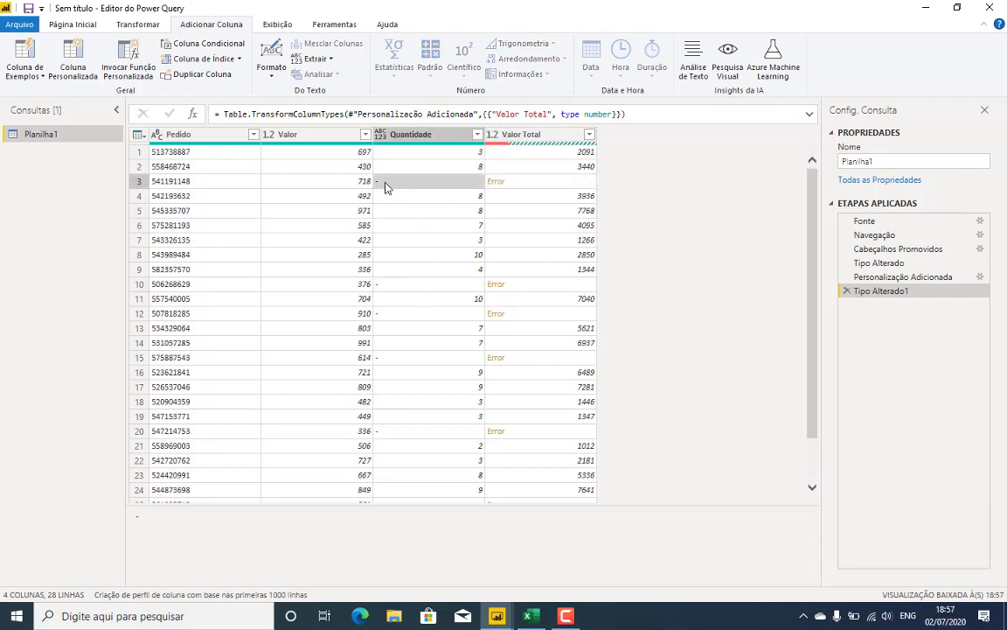
{"action": "scroll", "coordinate": [403, 253], "scroll_direction": "down", "scroll_amount": 2}
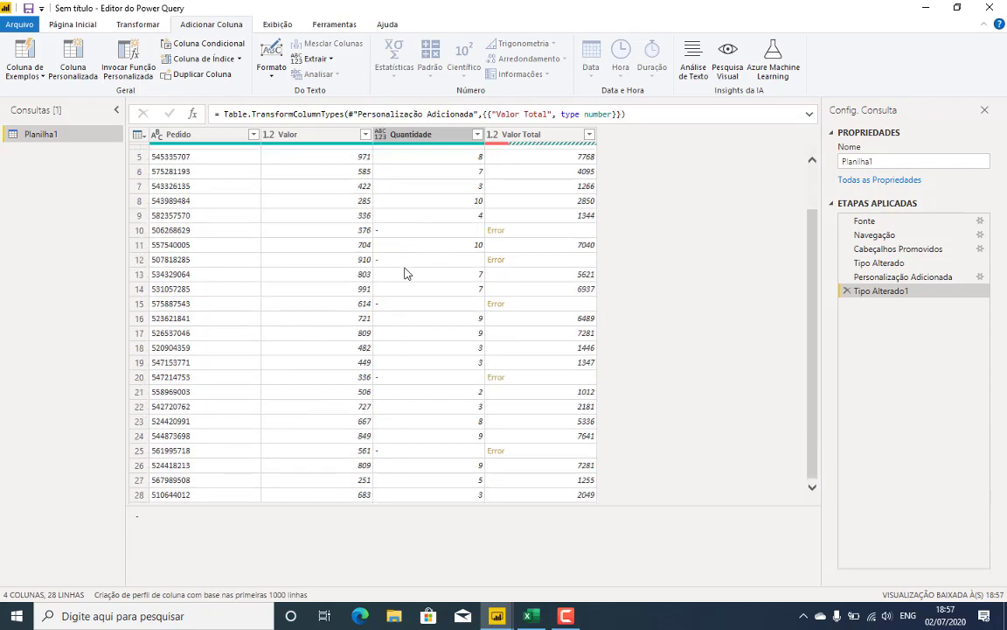
{"action": "scroll", "coordinate": [418, 243], "scroll_direction": "up", "scroll_amount": 2}
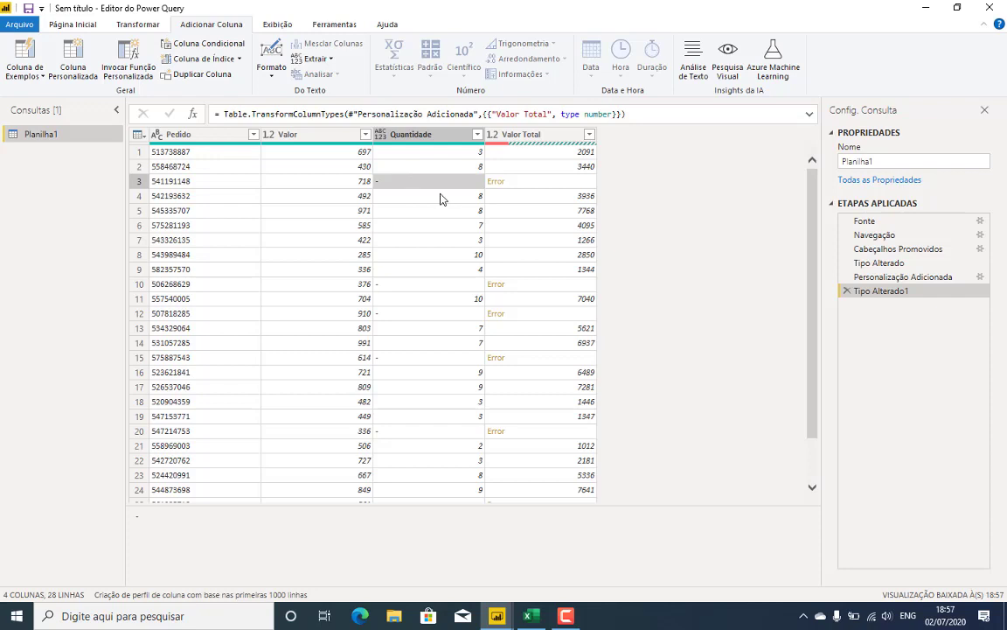
{"action": "scroll", "coordinate": [438, 217], "scroll_direction": "down", "scroll_amount": 2}
{"action": "scroll", "coordinate": [438, 219], "scroll_direction": "up", "scroll_amount": 2}
Switch to the Pedidos Aula workbook in Excel and enter the formula =C4*C4 in cell D4
{"action": "left_click", "coordinate": [530, 616]}
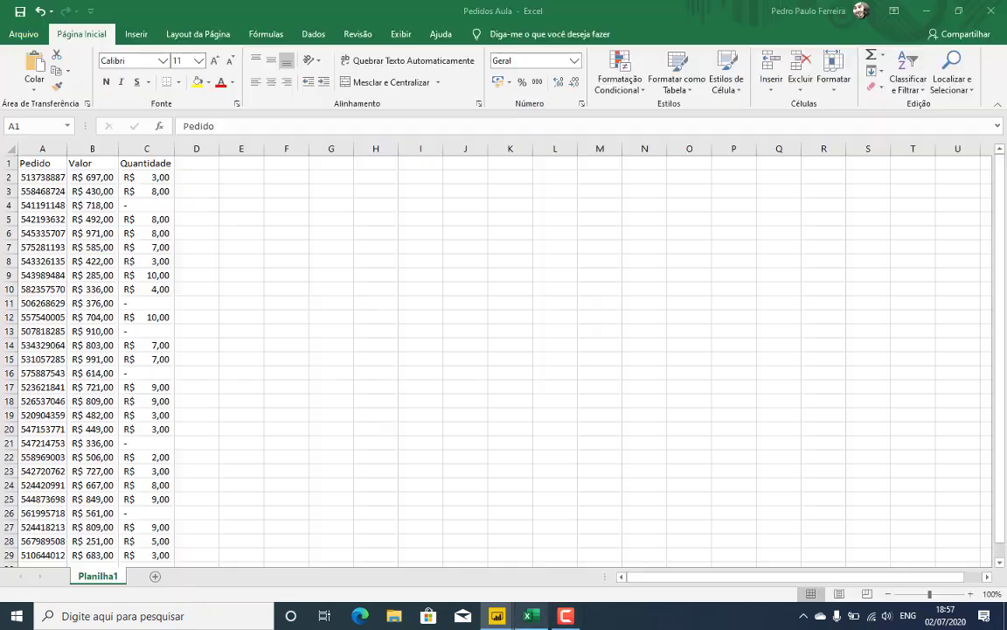
{"action": "left_click", "coordinate": [211, 202]}
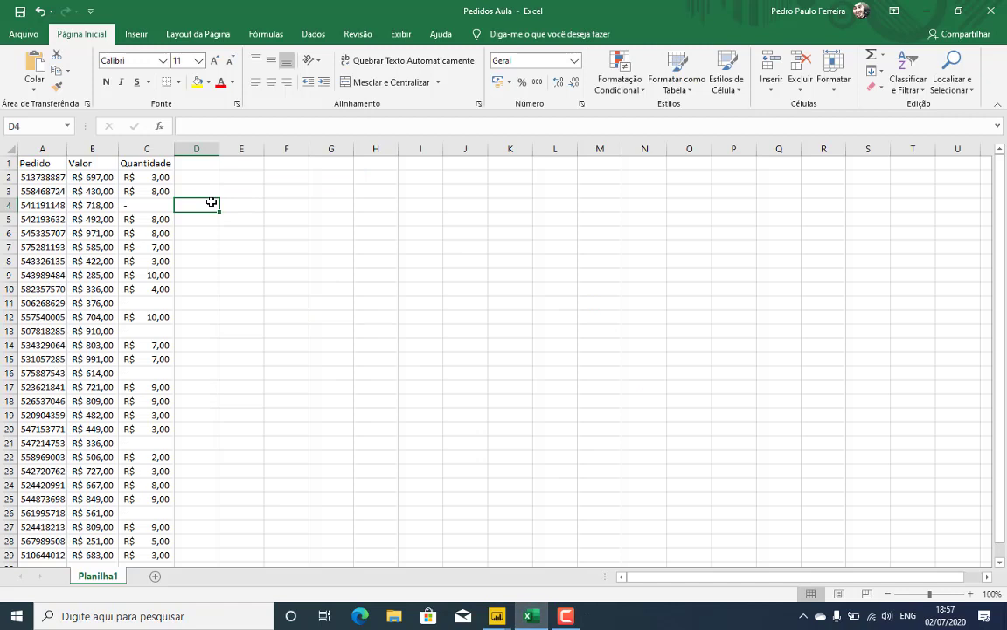
{"action": "type", "text": "="}
{"action": "key", "text": "Left"}
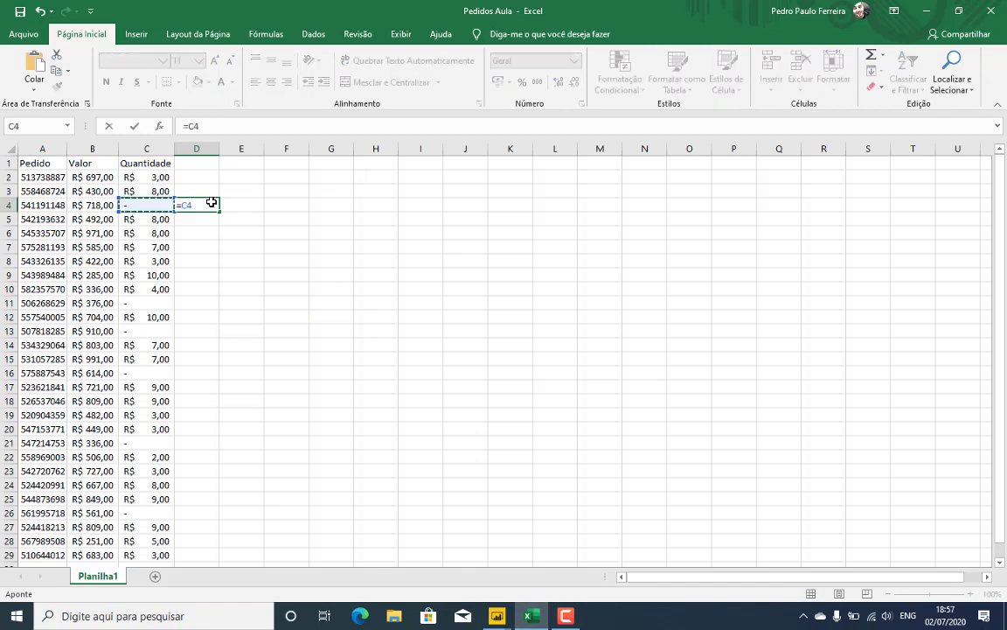
{"action": "type", "text": "*"}
{"action": "key", "text": "Up"}
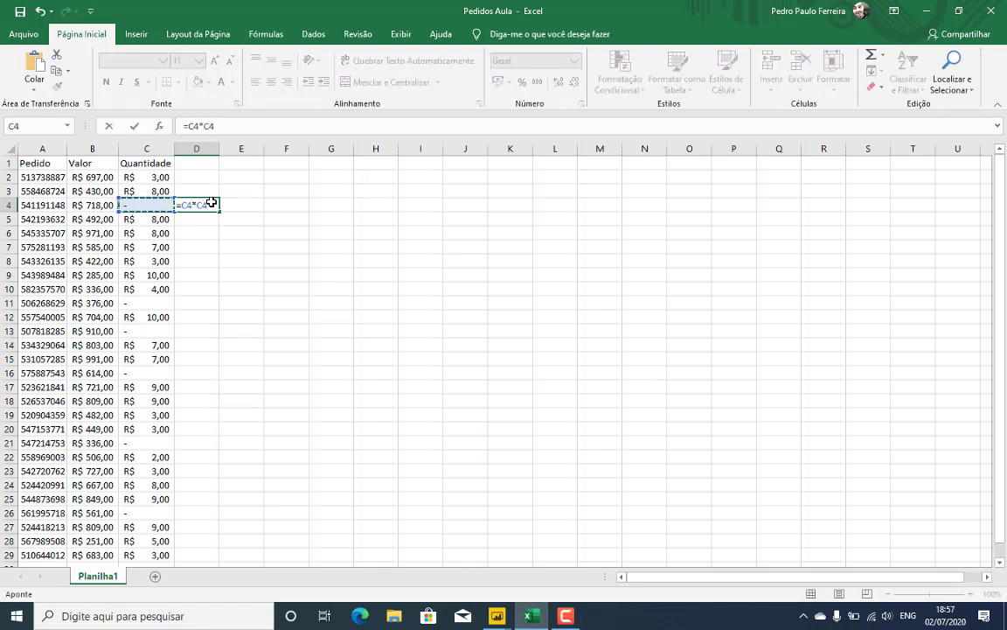
{"action": "key", "text": "Return"}
Wrap the D4 formula in an error handler that returns zero: =SEERRO(C4*C4;0)
{"action": "left_click", "coordinate": [211, 203]}
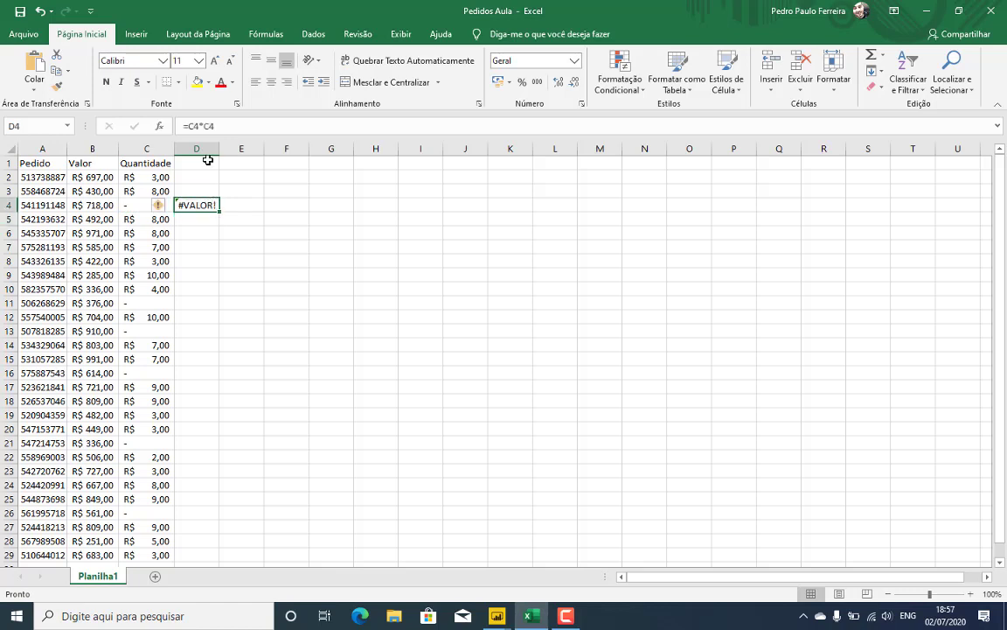
{"action": "left_click", "coordinate": [190, 126]}
{"action": "type", "text": "ee"}
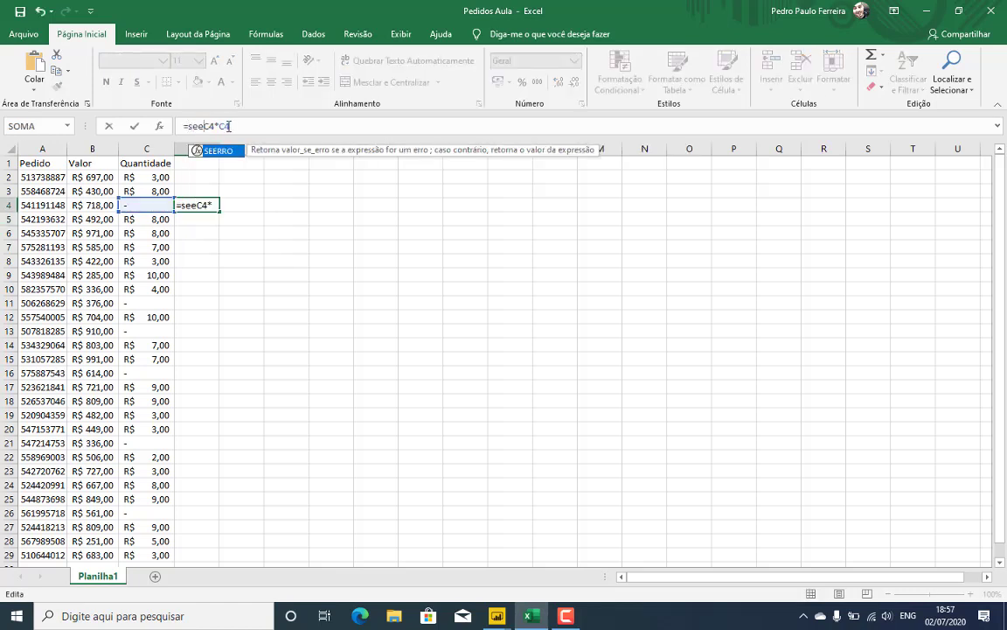
{"action": "key", "text": "Tab"}
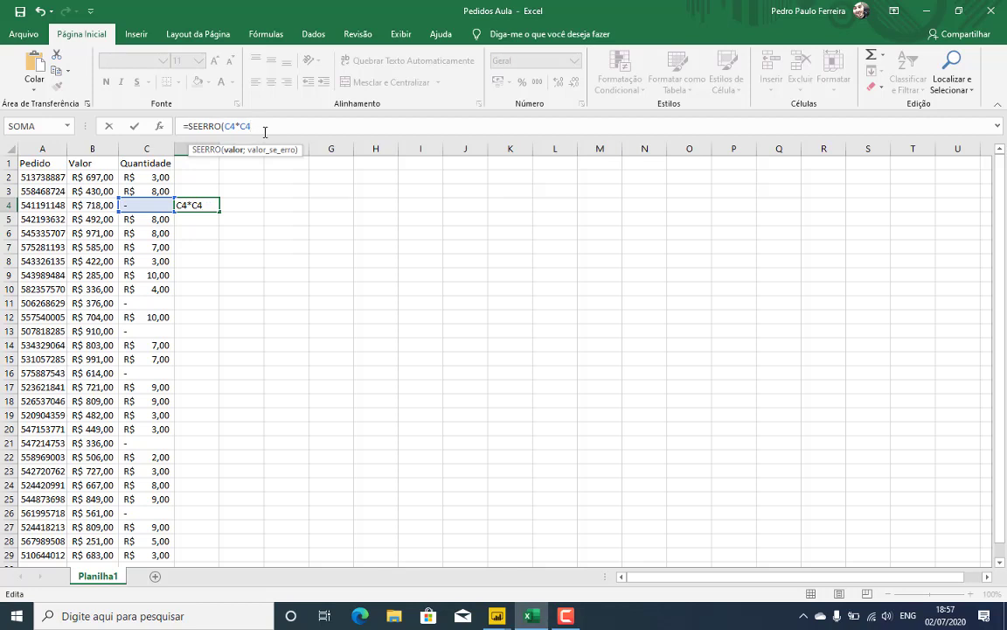
{"action": "type", "text": ";\"\")"}
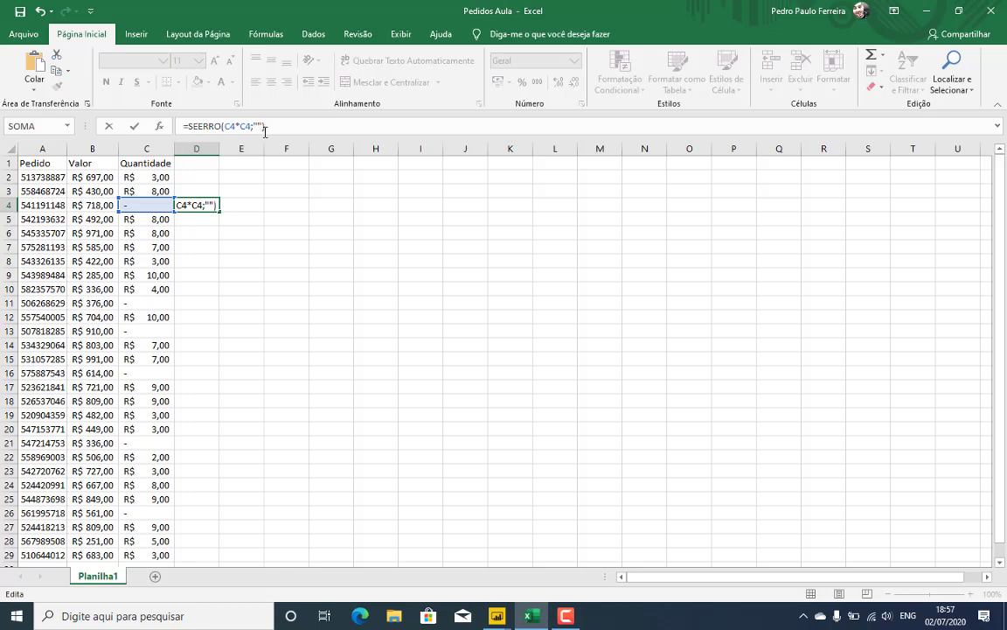
{"action": "key", "text": "BackSpace"}
{"action": "key", "text": "BackSpace"}
{"action": "key", "text": "BackSpace"}
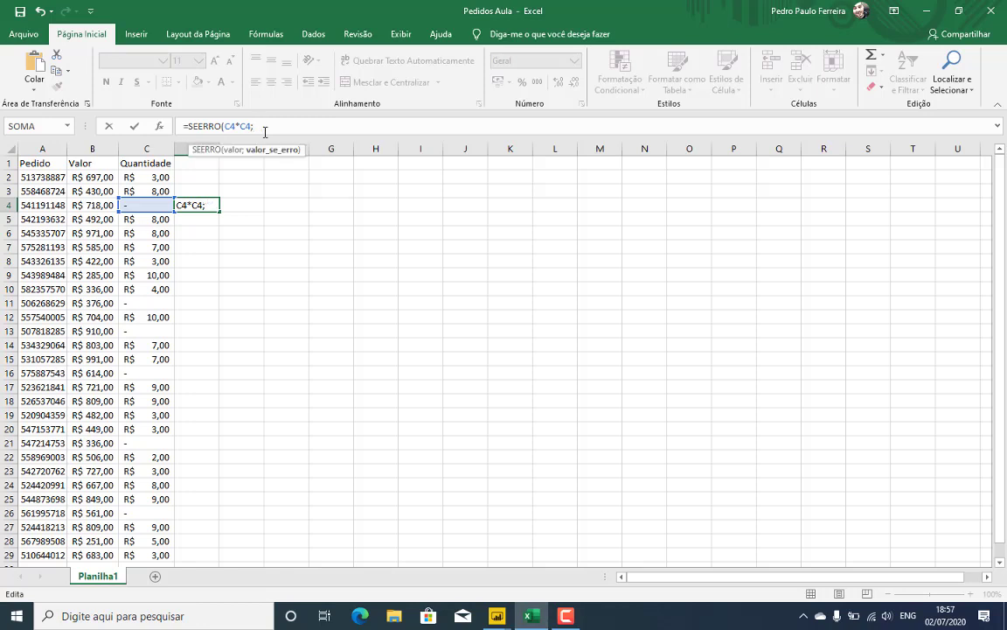
{"action": "type", "text": "0)"}
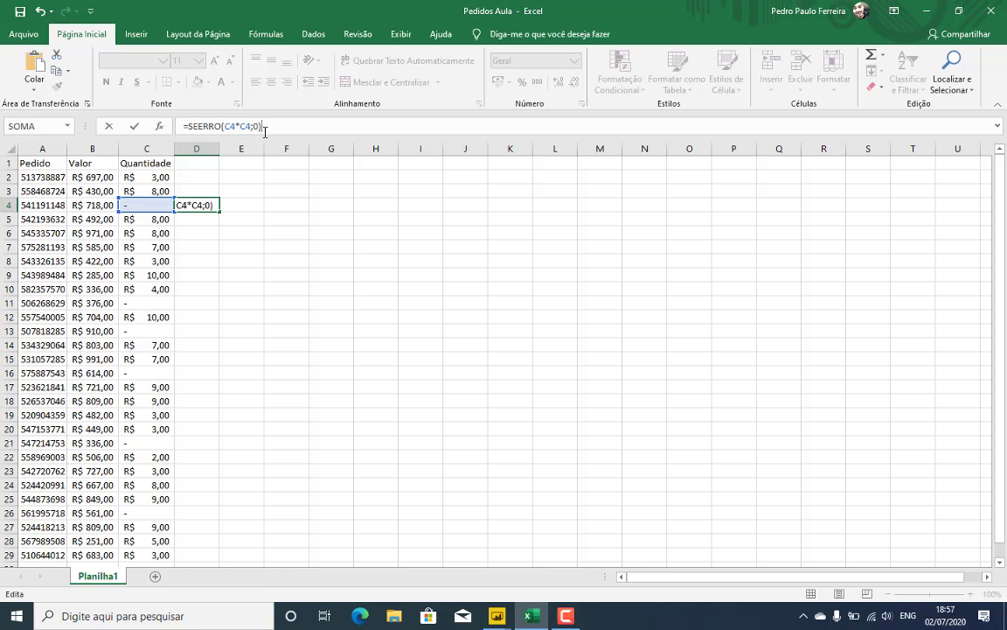
{"action": "key", "text": "Return"}
{"action": "key", "text": "Up"}
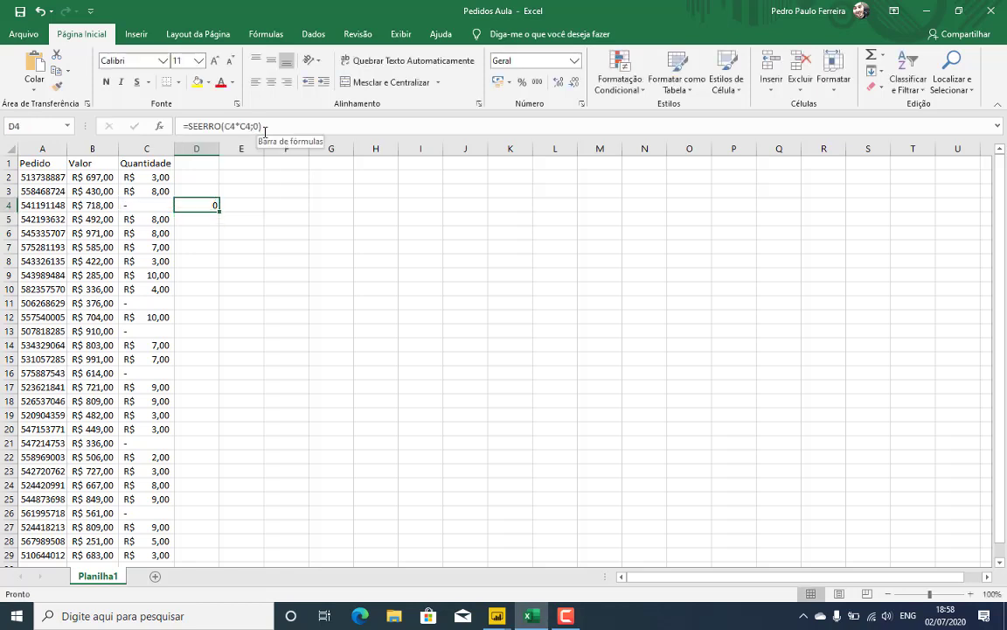
Change the error fallback in cell D4 to text so the formula reads =SEERRO(C4*C4;"Deu erro")
{"action": "key", "text": "Left"}
{"action": "key", "text": "Left"}
{"action": "key", "text": "Right"}
{"action": "key", "text": "Right"}
{"action": "left_click", "coordinate": [257, 126]}
{"action": "type", "text": "0"}
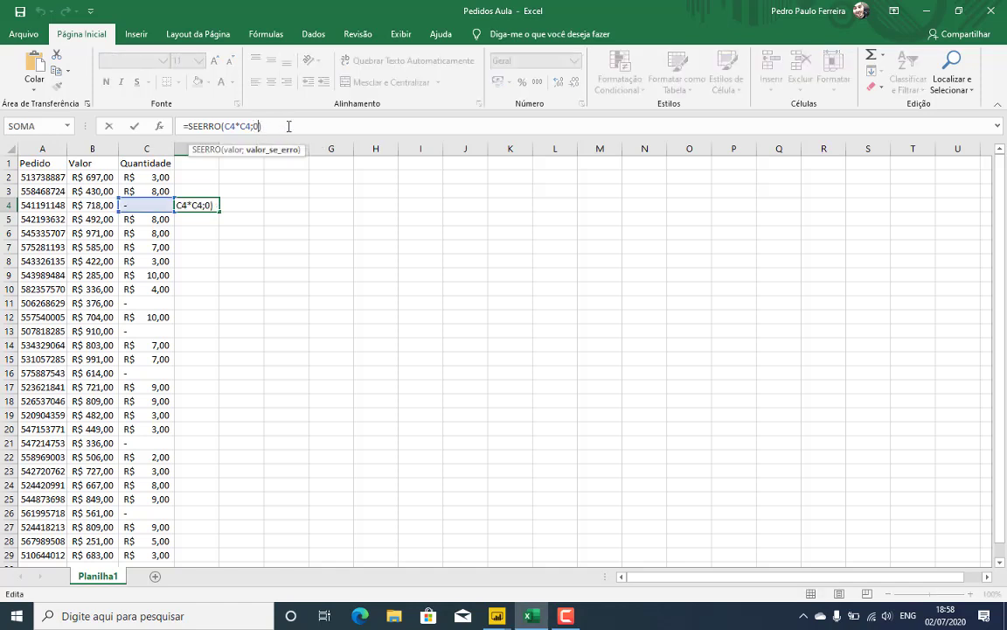
{"action": "key", "text": "BackSpace"}
{"action": "type", "text": "\"Deu erro"}
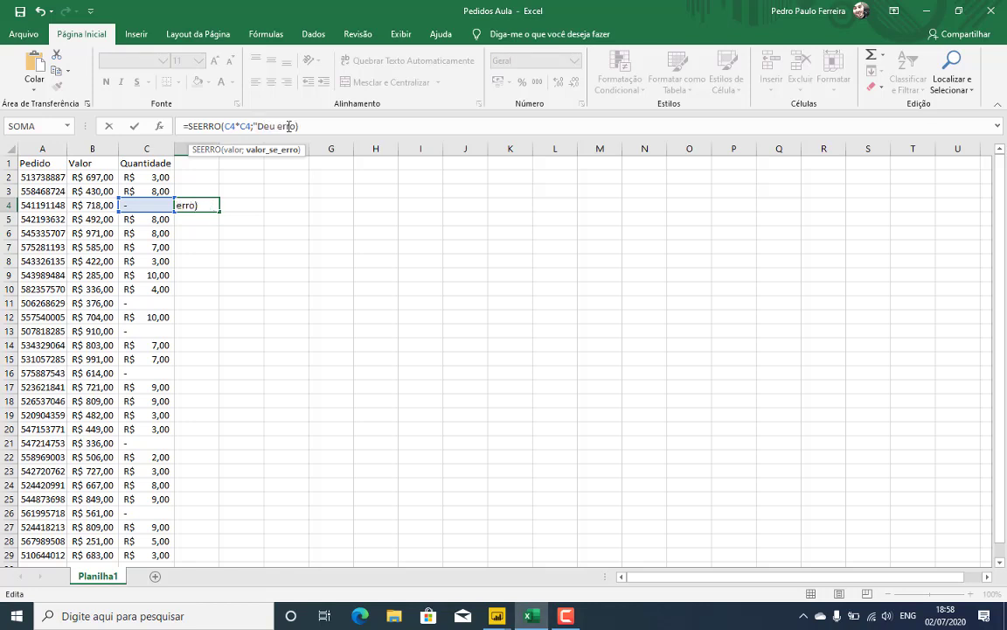
{"action": "type", "text": "\""}
{"action": "key", "text": "Return"}
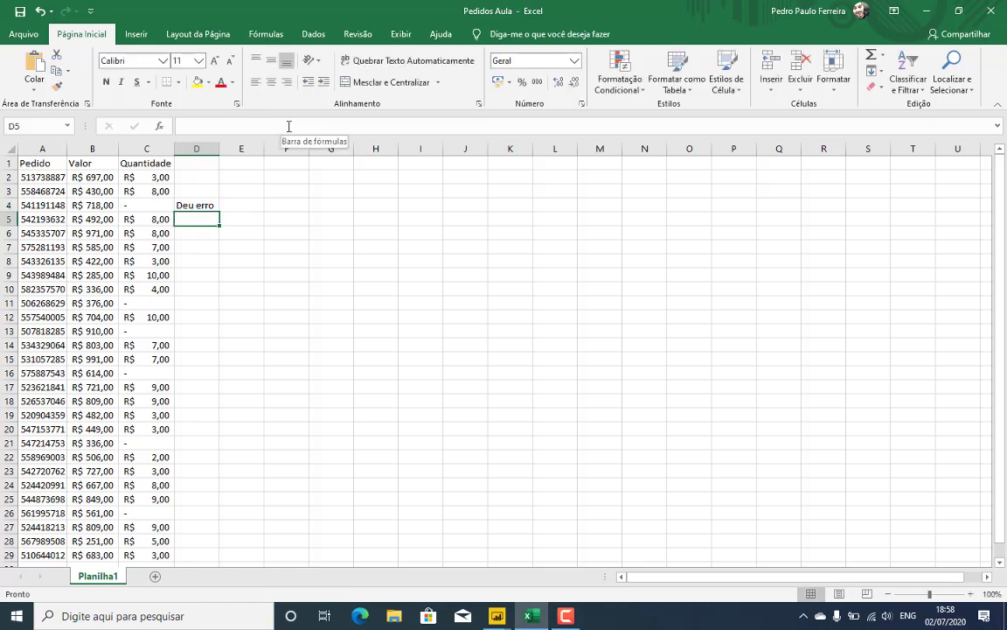
{"action": "key", "text": "Up"}
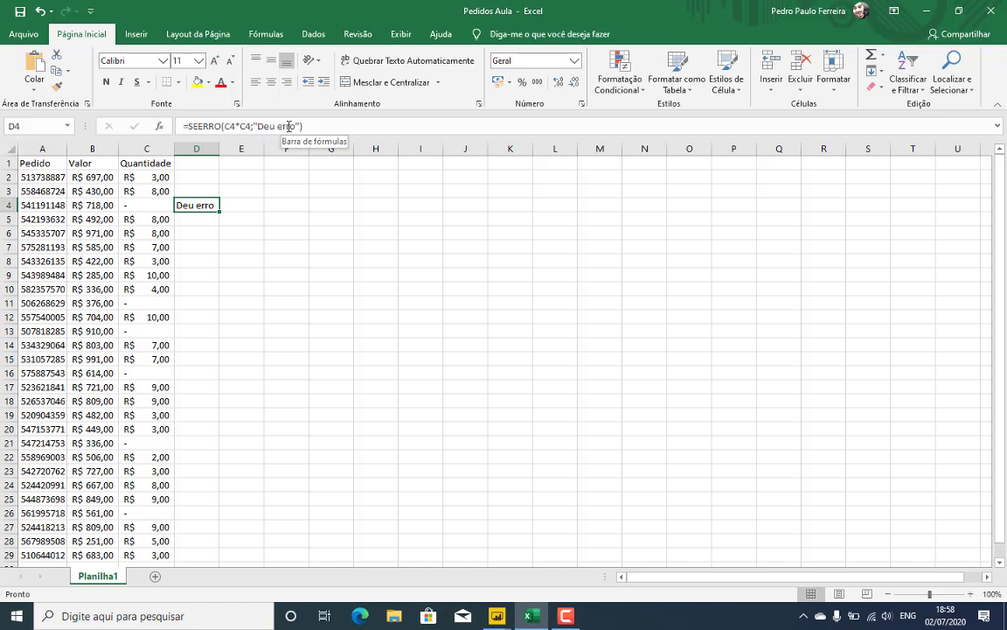
Delete column D with the test formula from the worksheet
{"action": "key", "text": "BackSpace"}
{"action": "key", "text": "Escape"}
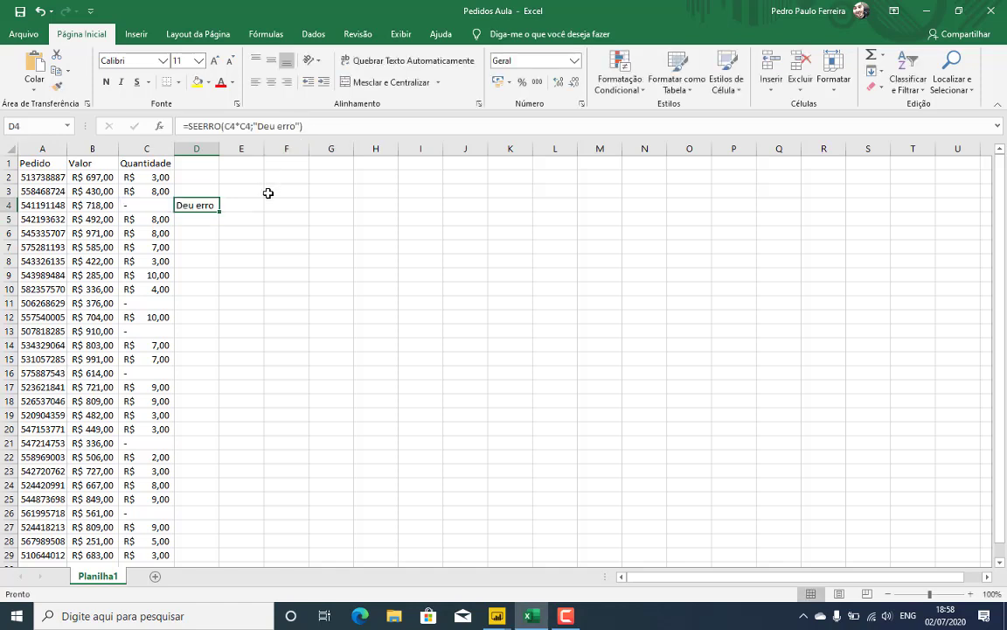
{"action": "key", "text": "BackSpace"}
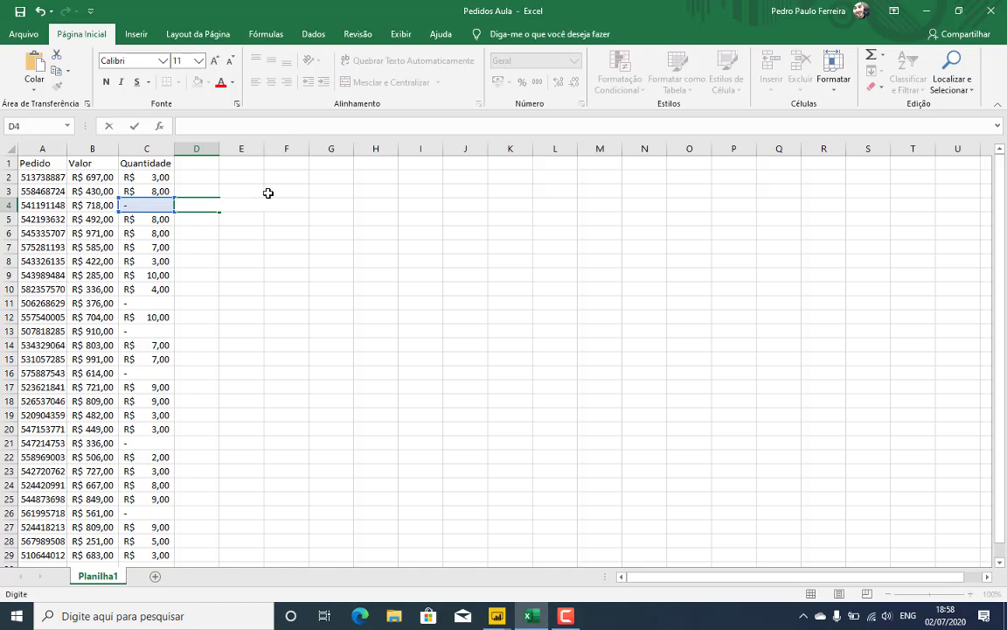
{"action": "left_click", "coordinate": [200, 149]}
{"action": "right_click", "coordinate": [202, 149]}
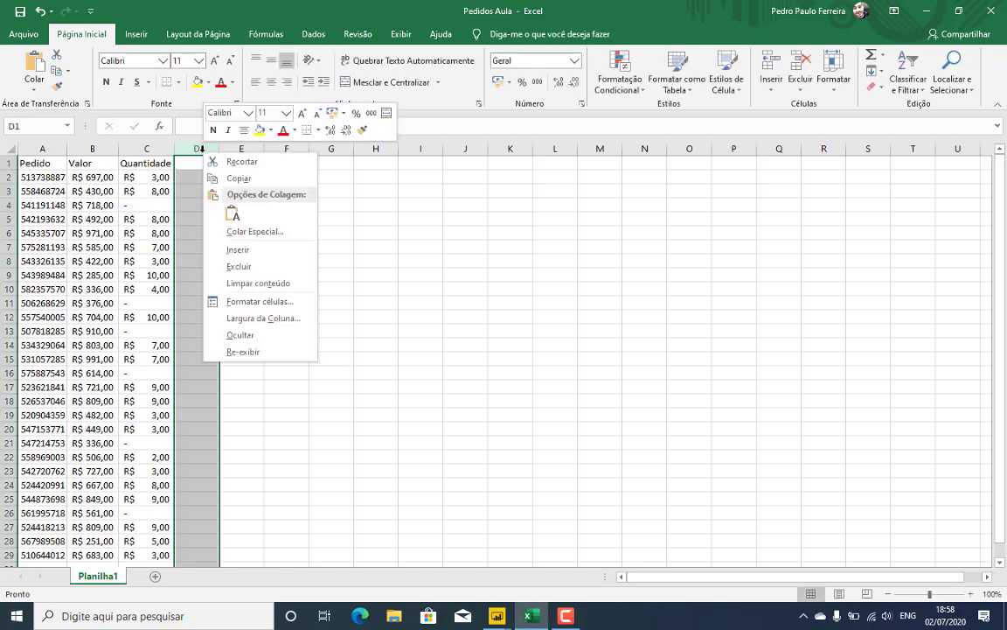
{"action": "left_click", "coordinate": [239, 265]}
{"action": "left_click", "coordinate": [429, 233]}
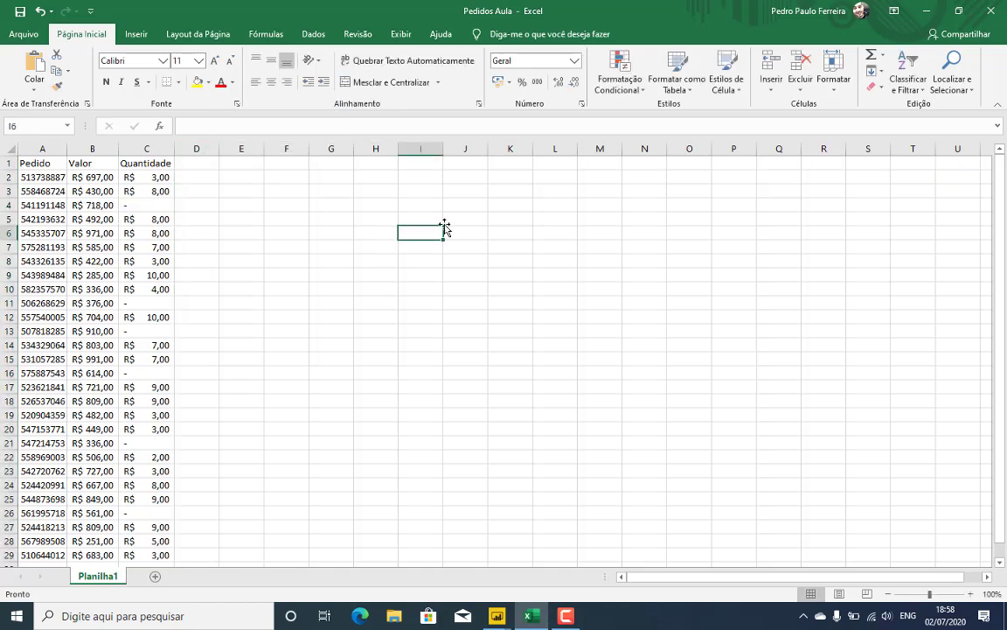
Switch to the Power Query Editor and change the Valor Total custom column formula to try [Valor]*[Quantidade] otherwise 0
{"action": "mouse_move", "coordinate": [513, 614]}
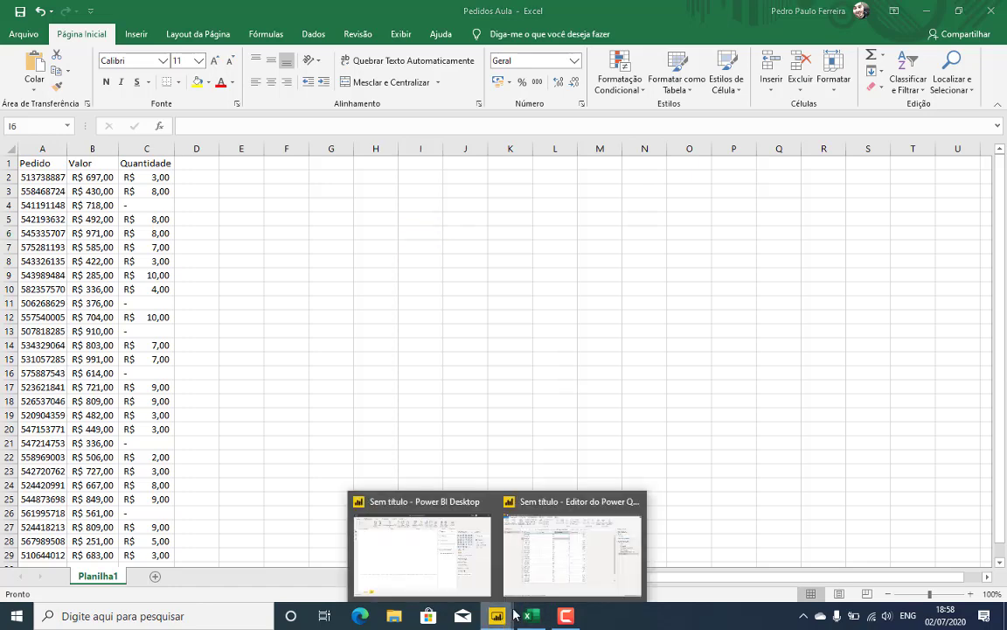
{"action": "left_click", "coordinate": [547, 562]}
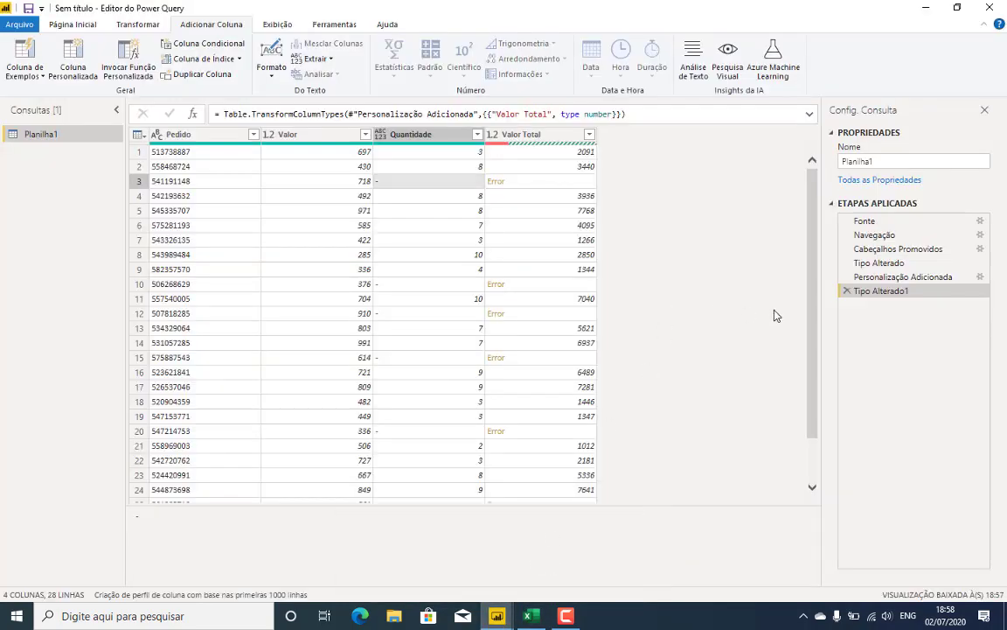
{"action": "left_click", "coordinate": [980, 277]}
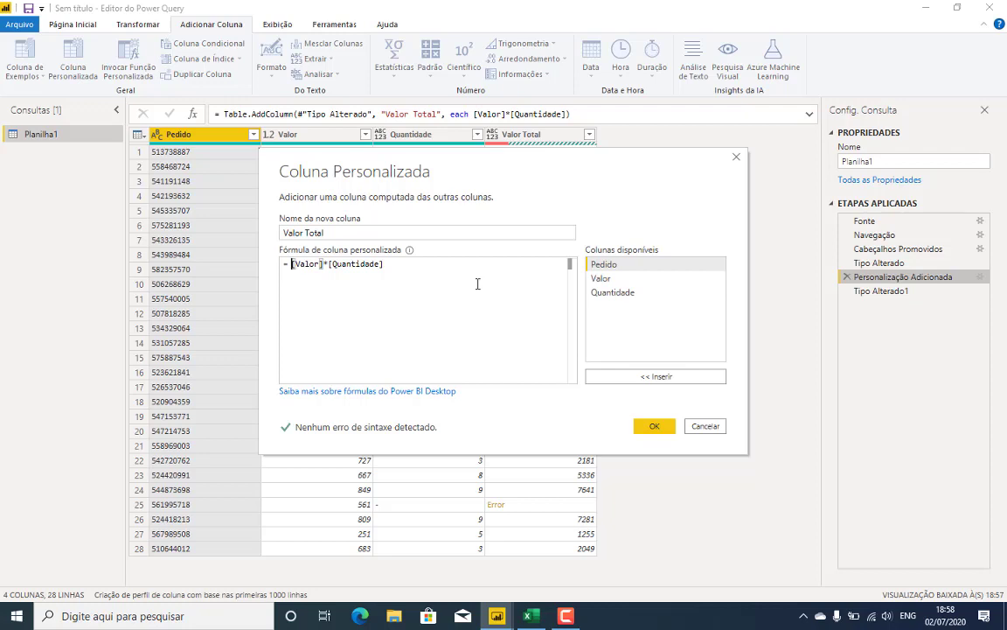
{"action": "type", "text": "try"}
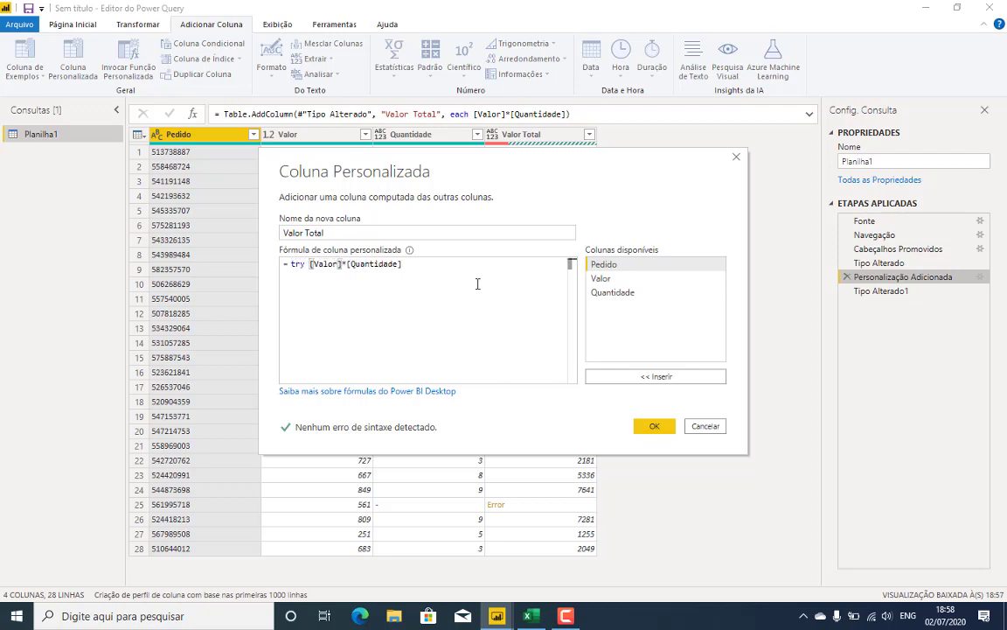
{"action": "left_click_drag", "start_coordinate": [309, 264], "coordinate": [432, 265]}
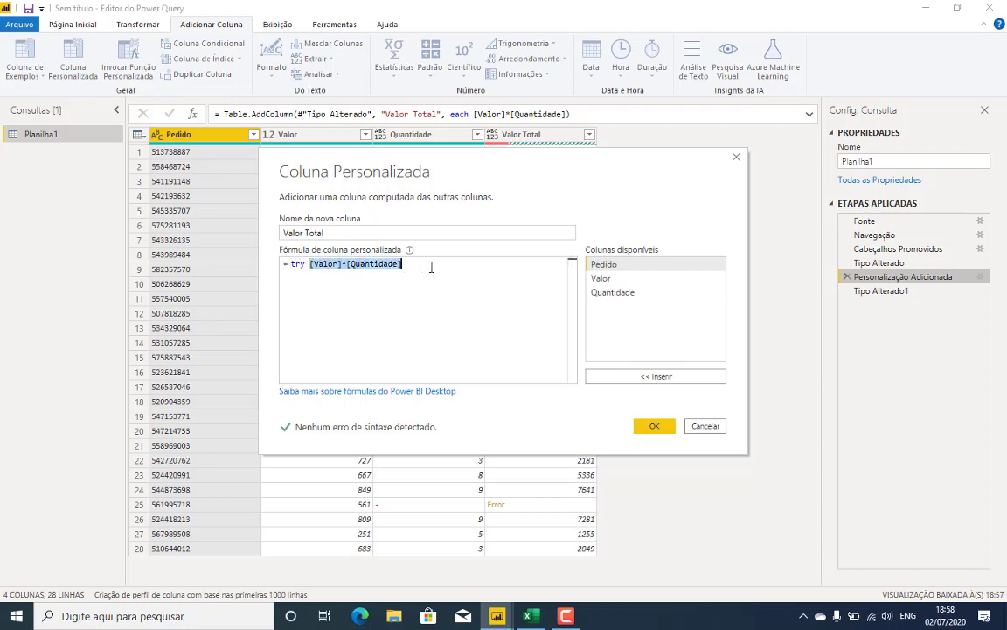
{"action": "left_click", "coordinate": [311, 263]}
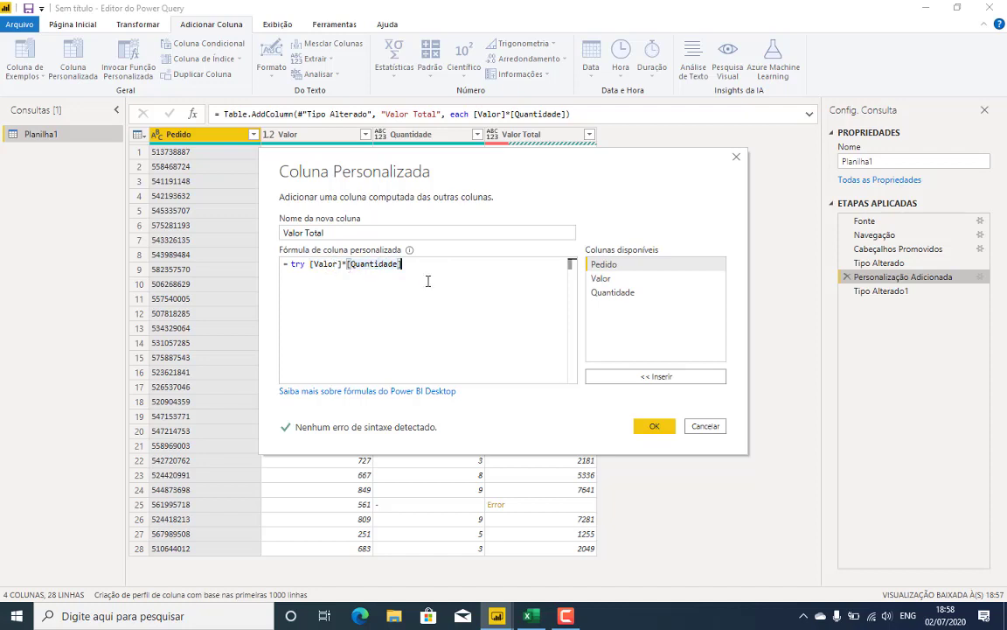
{"action": "type", "text": "otherw"}
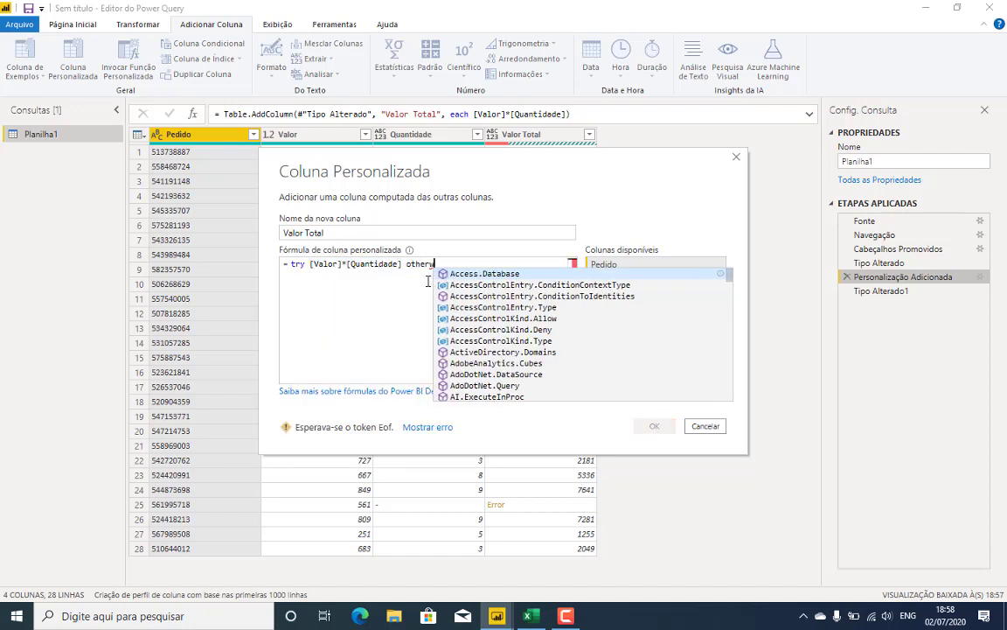
{"action": "type", "text": "ise"}
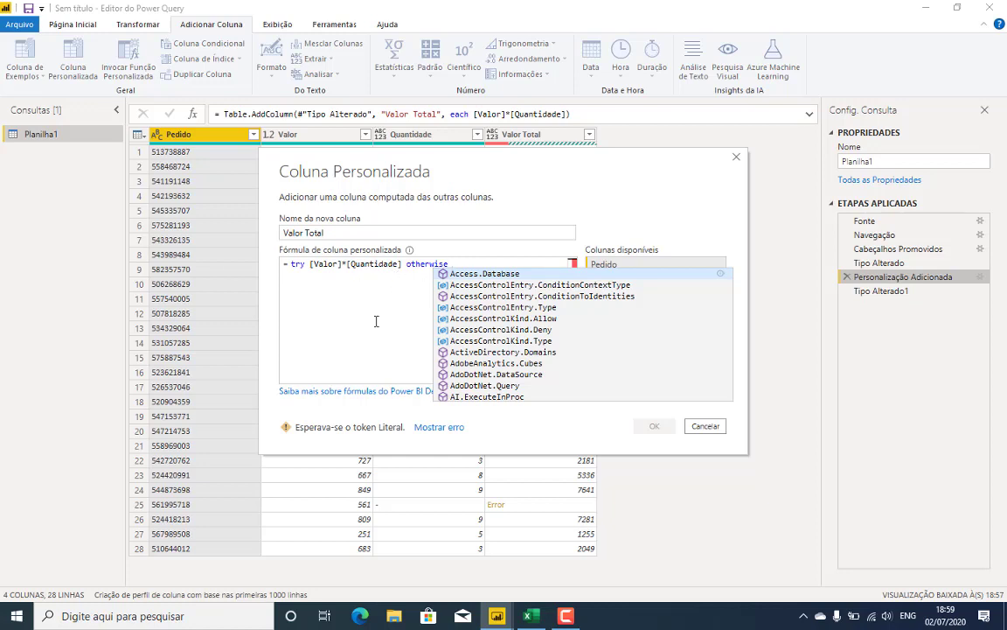
{"action": "type", "text": "0"}
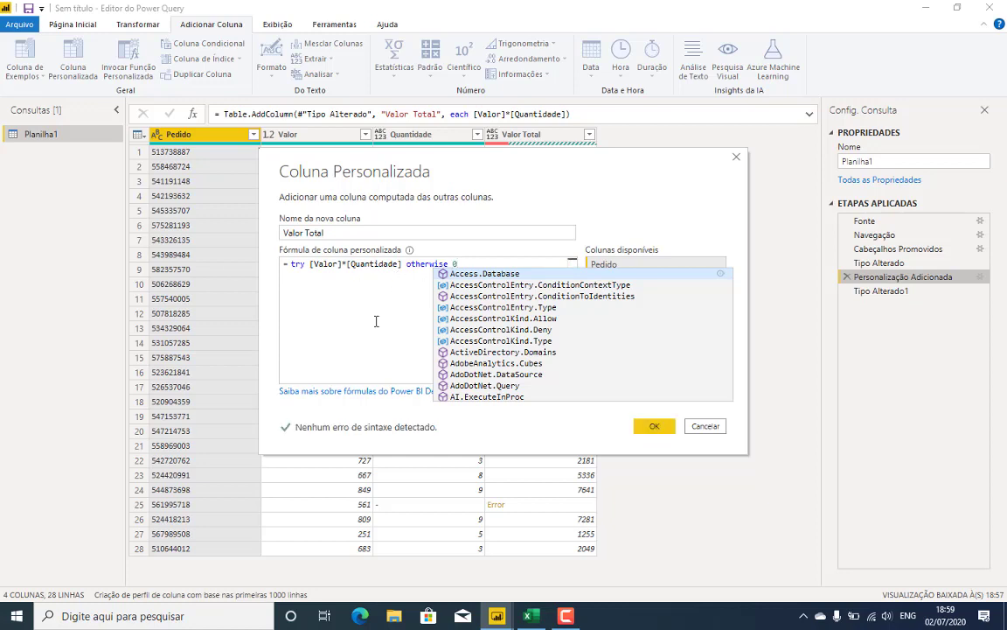
{"action": "left_click", "coordinate": [387, 262]}
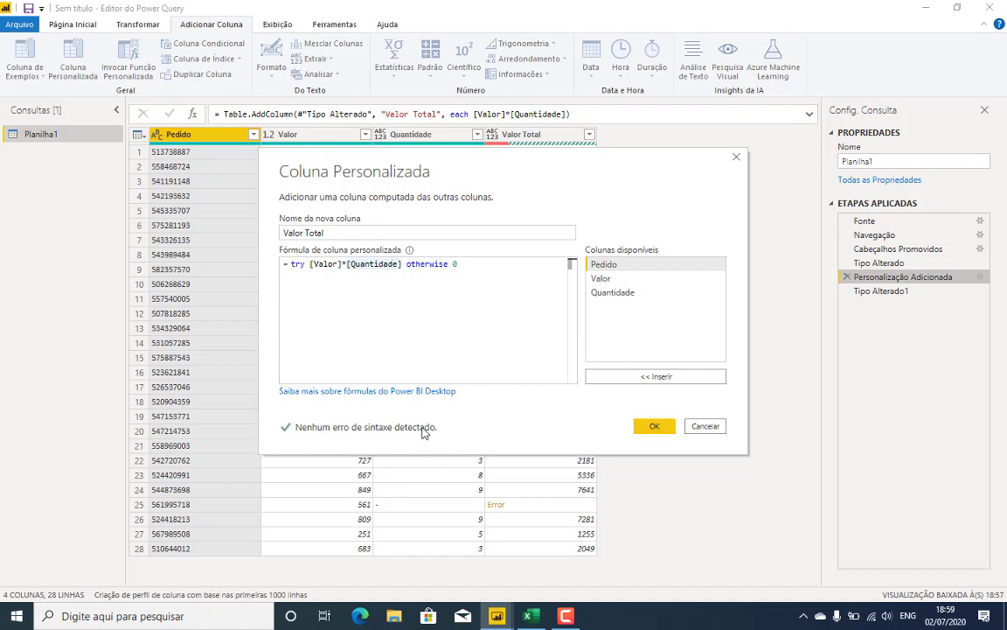
{"action": "left_click", "coordinate": [662, 429]}
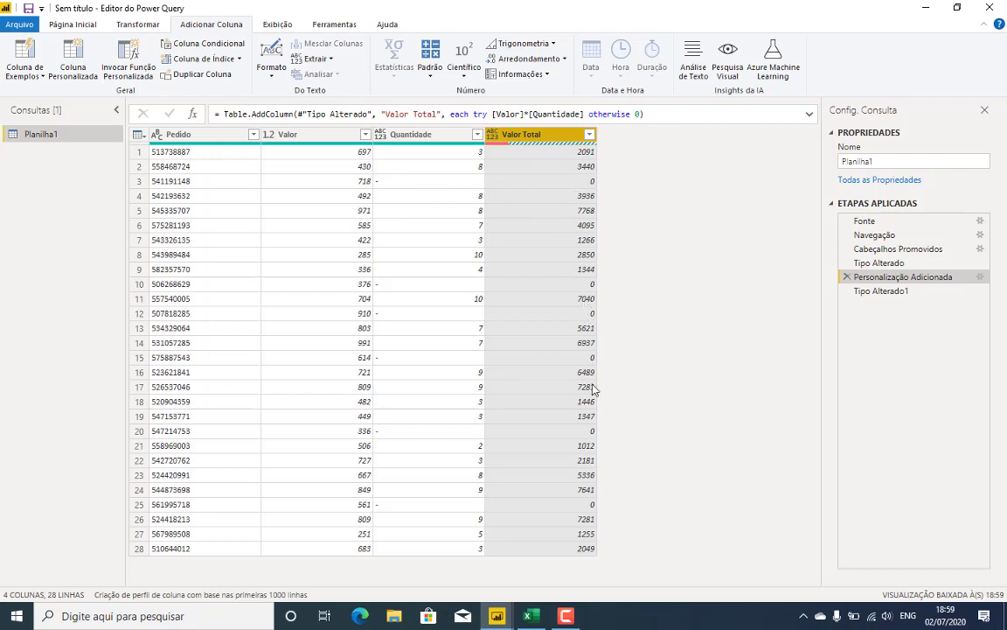
Return to the Tipo Alterado1 step, close the Power Query Editor with the changes applied and bring up Power BI Desktop
{"action": "left_click", "coordinate": [892, 293]}
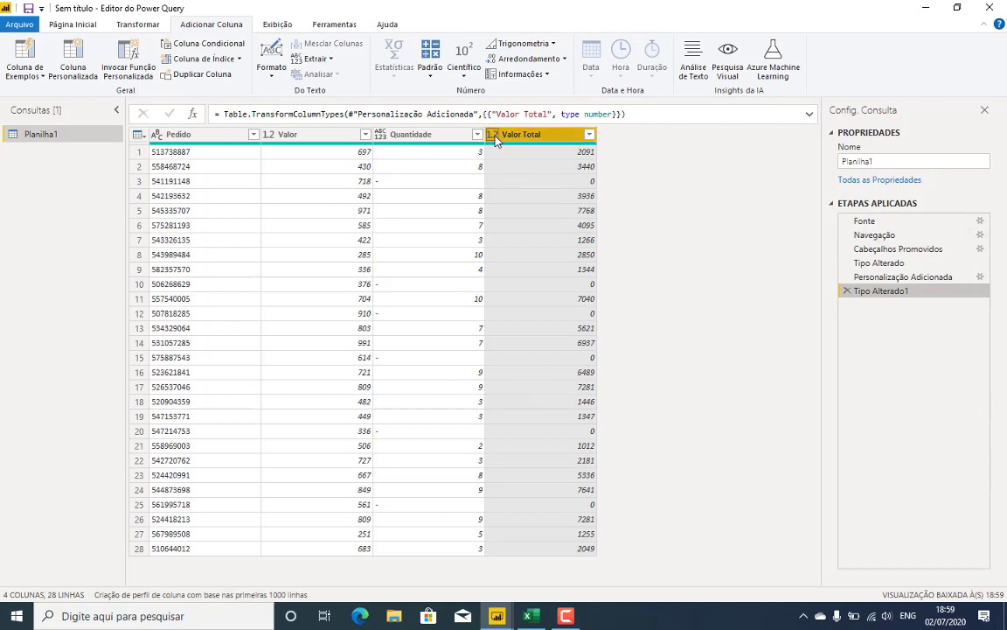
{"action": "left_click", "coordinate": [69, 25]}
{"action": "left_click", "coordinate": [26, 51]}
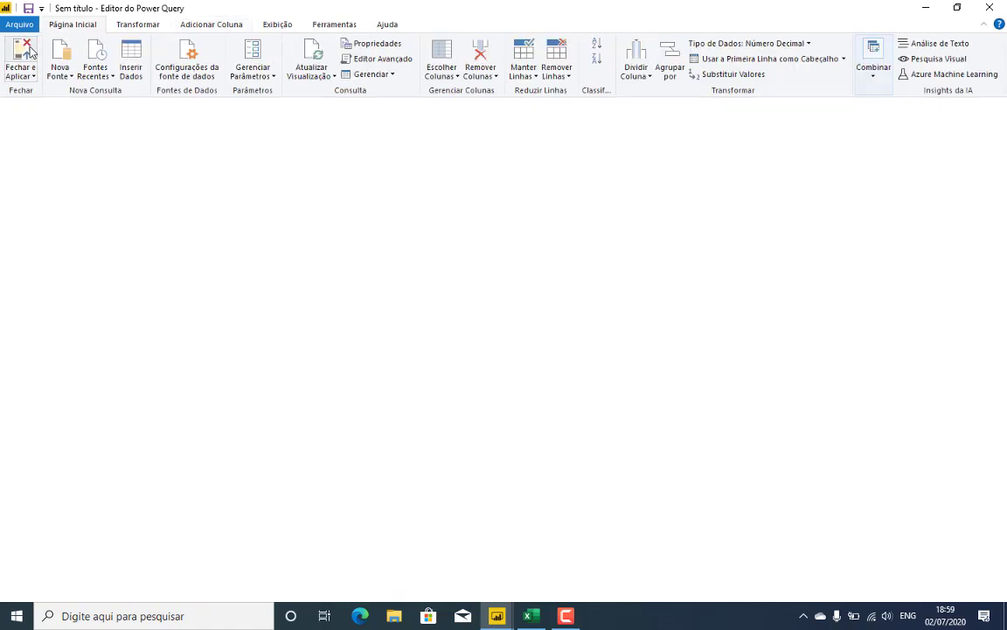
{"action": "left_click", "coordinate": [497, 616]}
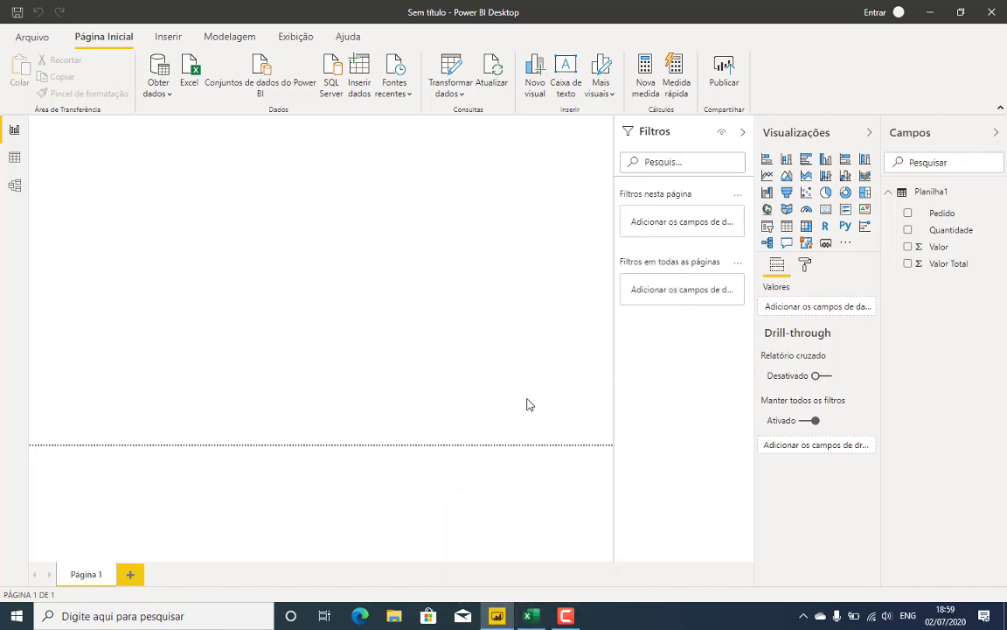
Show the Planilha1 table in the data view with its Pedido column selected
{"action": "left_click", "coordinate": [13, 157]}
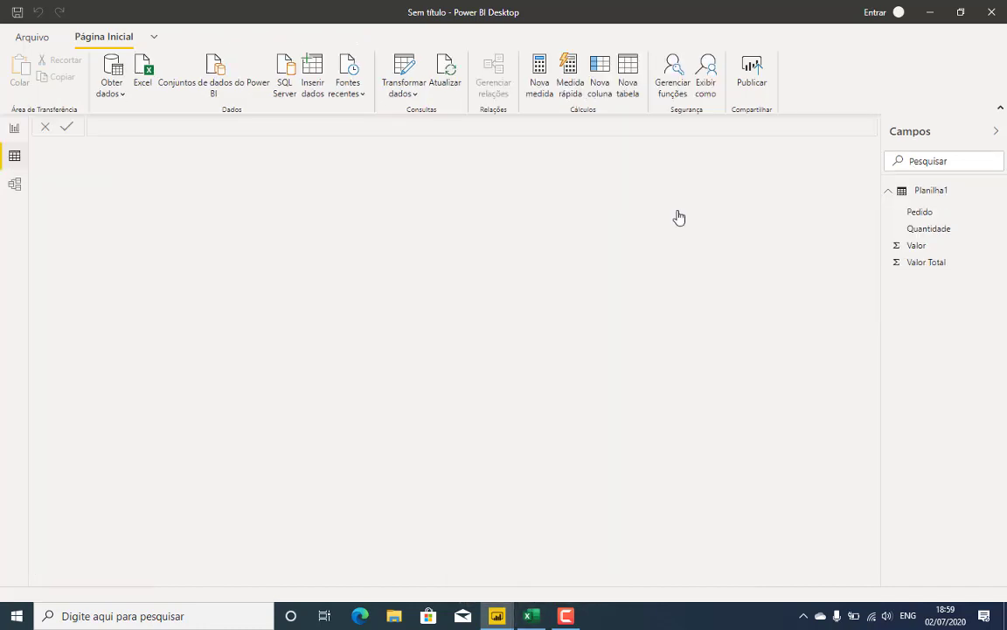
{"action": "left_click", "coordinate": [931, 195]}
{"action": "left_click", "coordinate": [931, 192]}
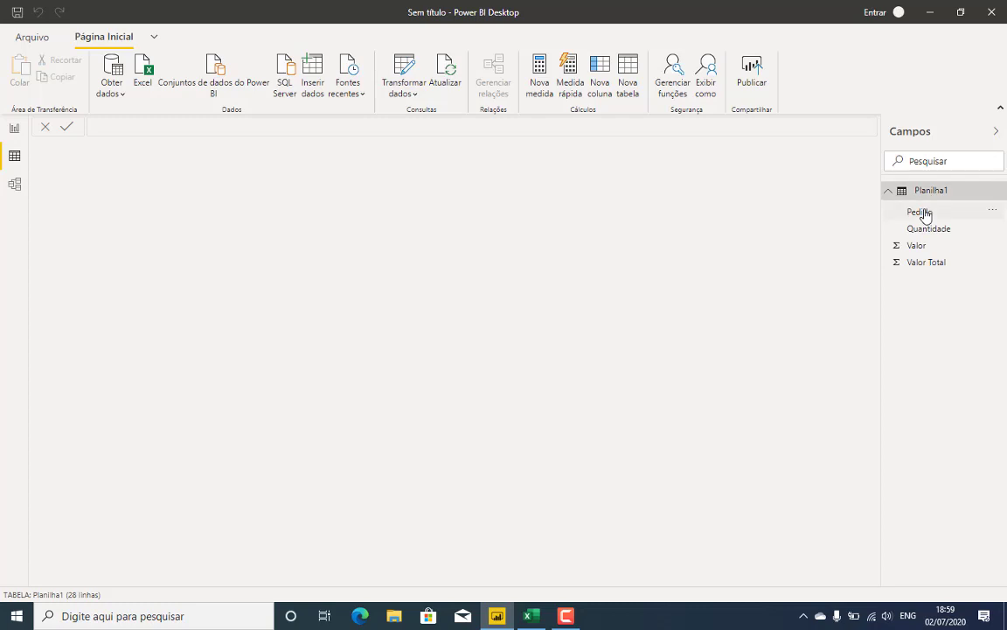
{"action": "left_click", "coordinate": [925, 213]}
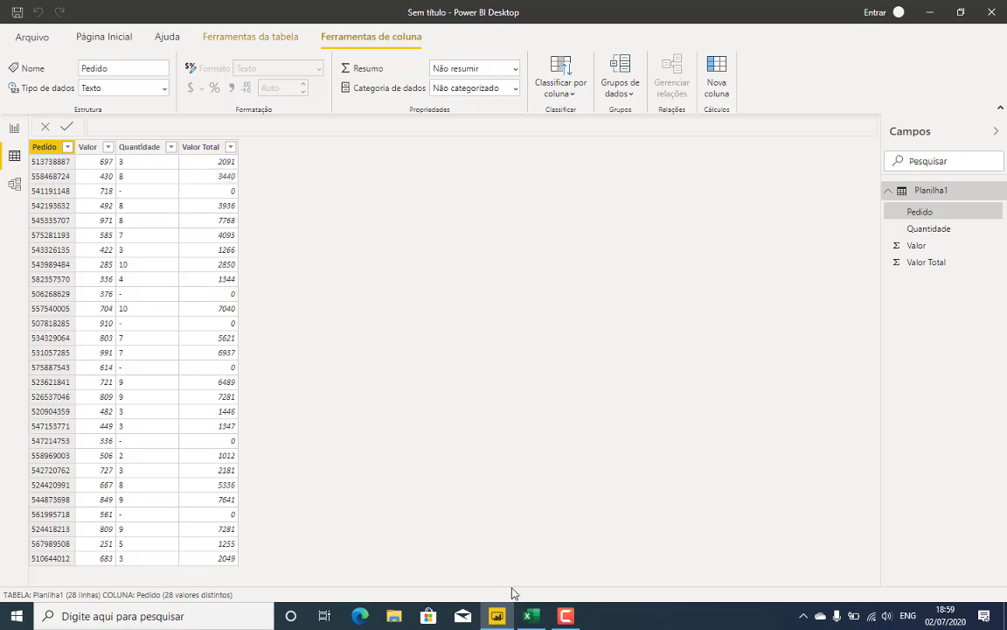
Switch to the Pedidos Aula workbook in Excel and examine the numeric Quantidade entries down to the last order
{"action": "left_click", "coordinate": [529, 616]}
{"action": "left_click", "coordinate": [162, 216]}
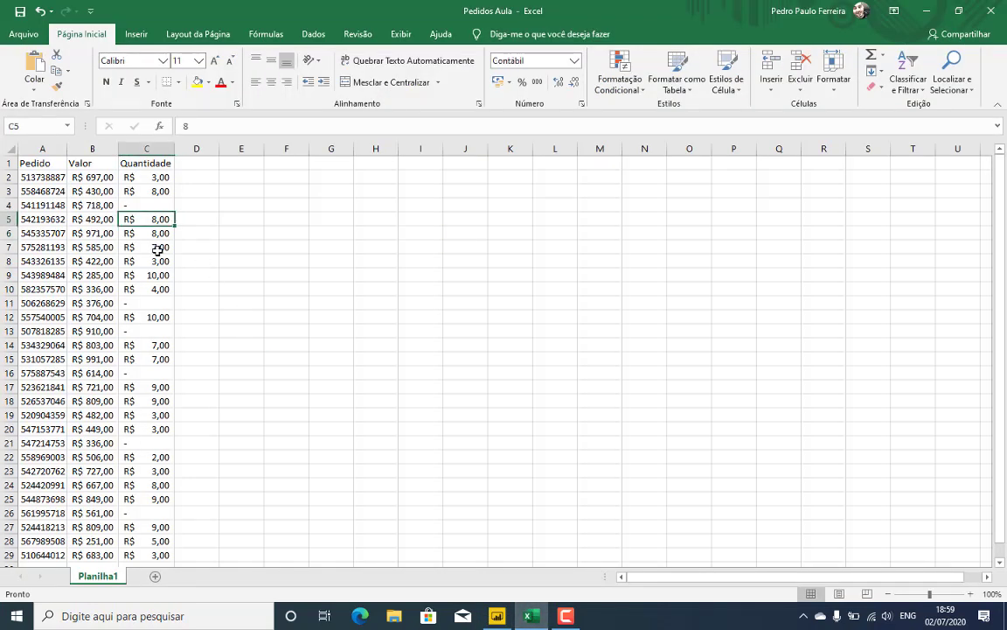
{"action": "left_click", "coordinate": [156, 190]}
{"action": "left_click", "coordinate": [150, 288]}
{"action": "left_click", "coordinate": [149, 359]}
{"action": "left_click", "coordinate": [144, 387]}
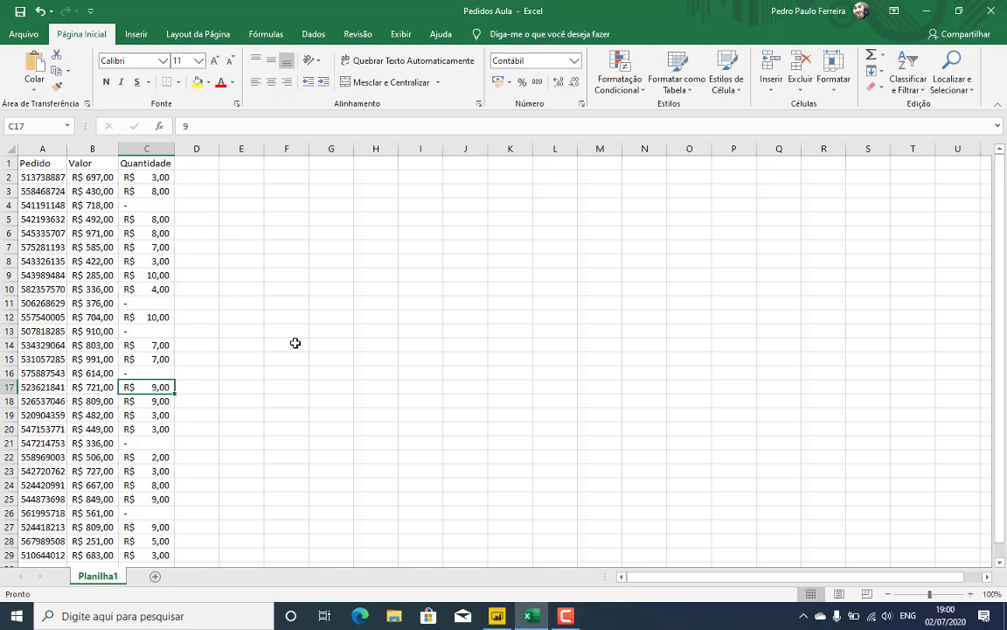
{"action": "scroll", "coordinate": [124, 337], "scroll_direction": "down", "scroll_amount": 7}
{"action": "scroll", "coordinate": [124, 337], "scroll_direction": "up", "scroll_amount": 7}
{"action": "scroll", "coordinate": [113, 358], "scroll_direction": "down", "scroll_amount": 8}
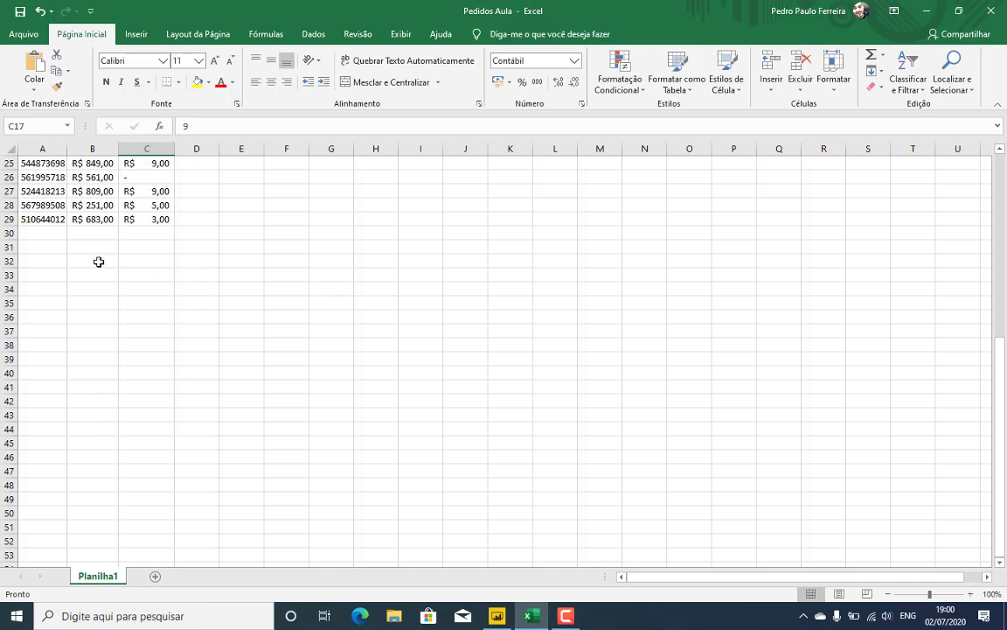
{"action": "scroll", "coordinate": [66, 276], "scroll_direction": "up", "scroll_amount": 8}
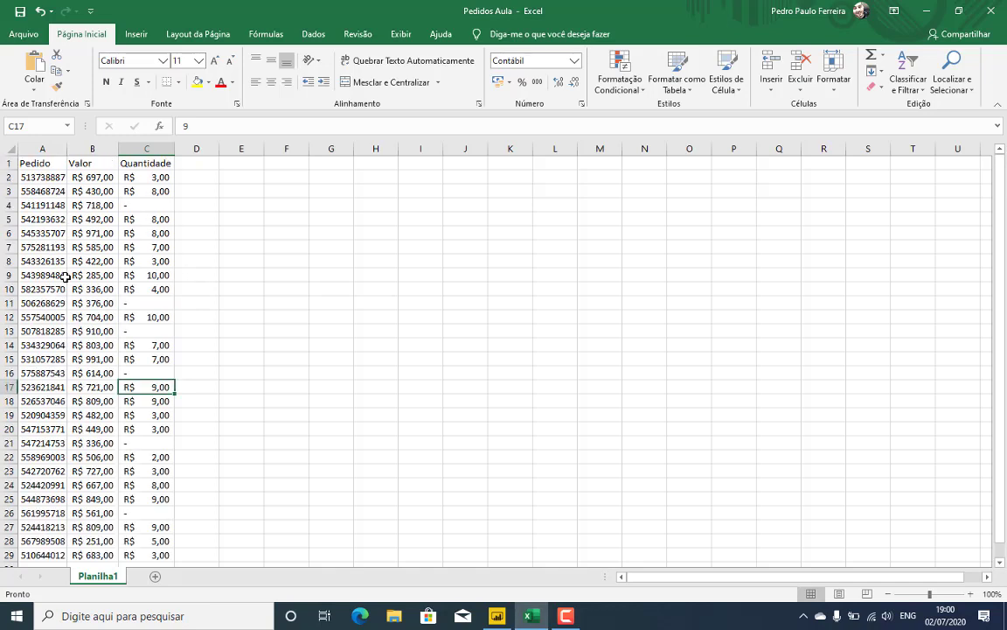
Examine the hyphen entries in the Quantidade column, including cells C4 and C11
{"action": "left_click", "coordinate": [162, 205]}
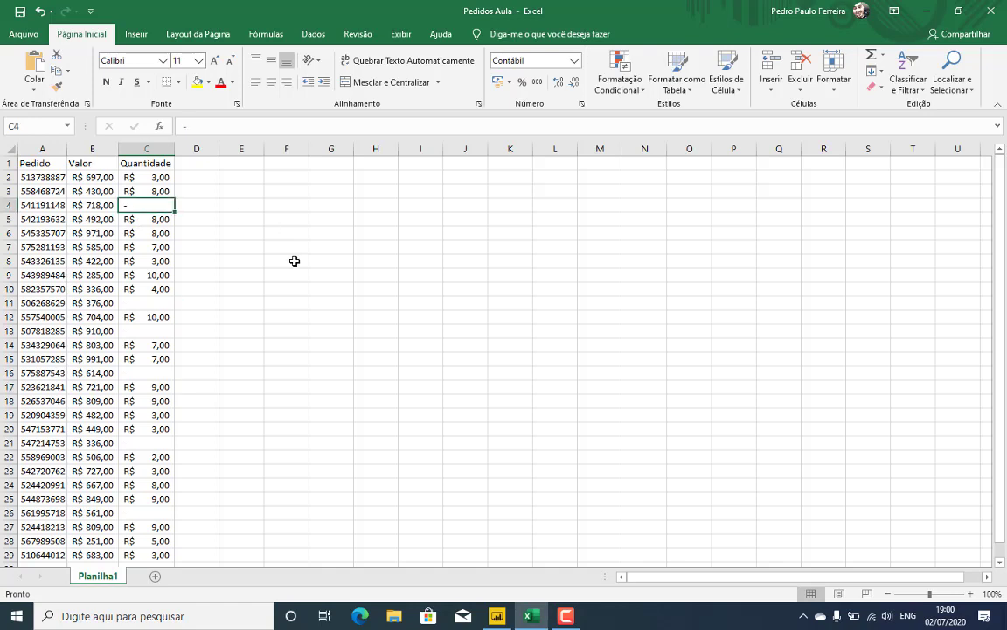
{"action": "left_click", "coordinate": [154, 302]}
{"action": "left_click", "coordinate": [136, 203]}
{"action": "scroll", "coordinate": [142, 360], "scroll_direction": "down", "scroll_amount": 2}
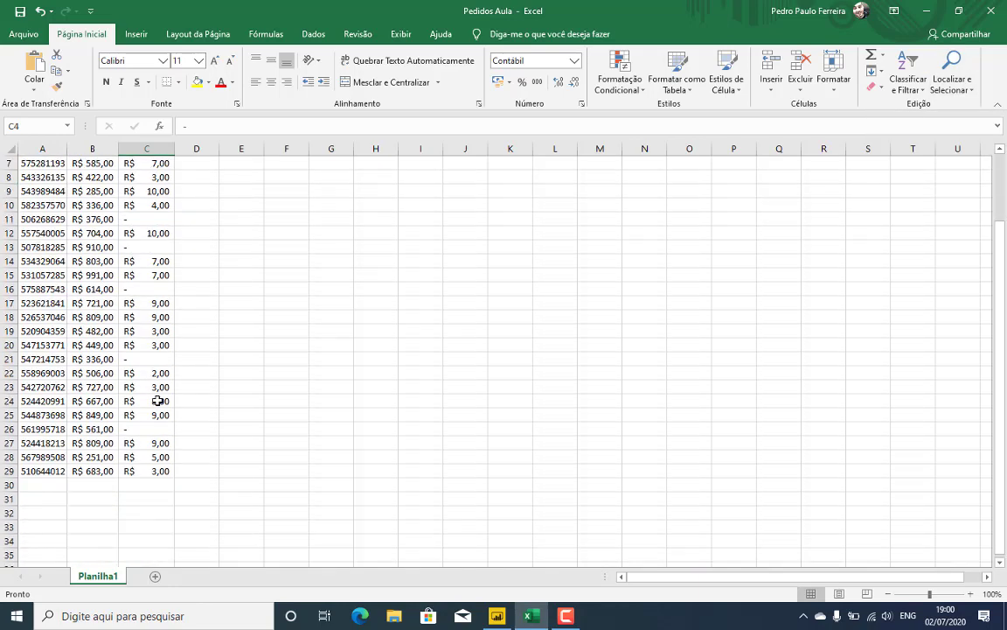
{"action": "left_click", "coordinate": [146, 317]}
Try the letter b as the Quantidade value in cell C26 and restore the hyphen
{"action": "left_click", "coordinate": [165, 429]}
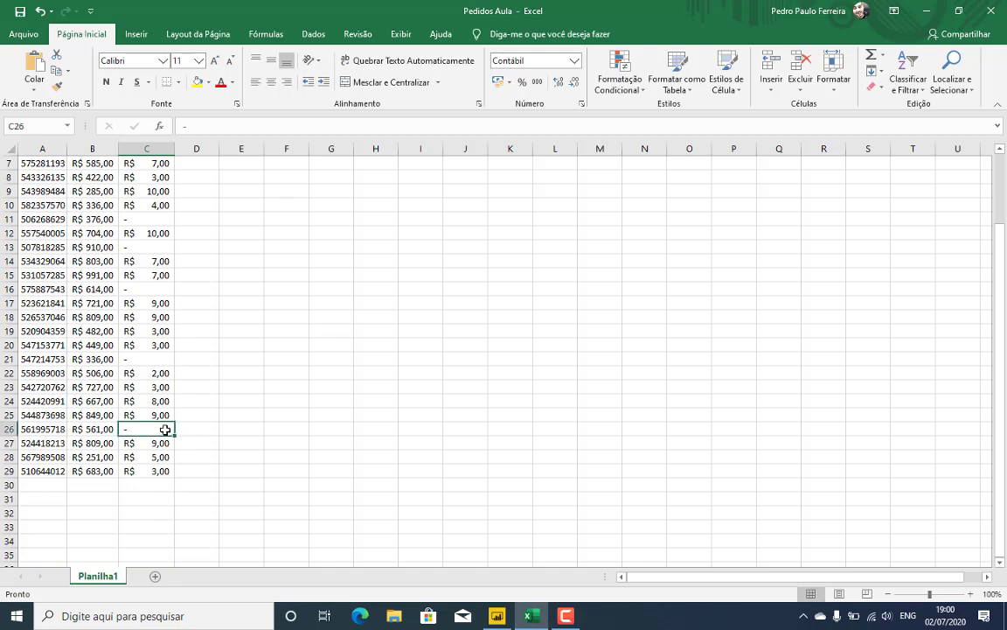
{"action": "type", "text": "b"}
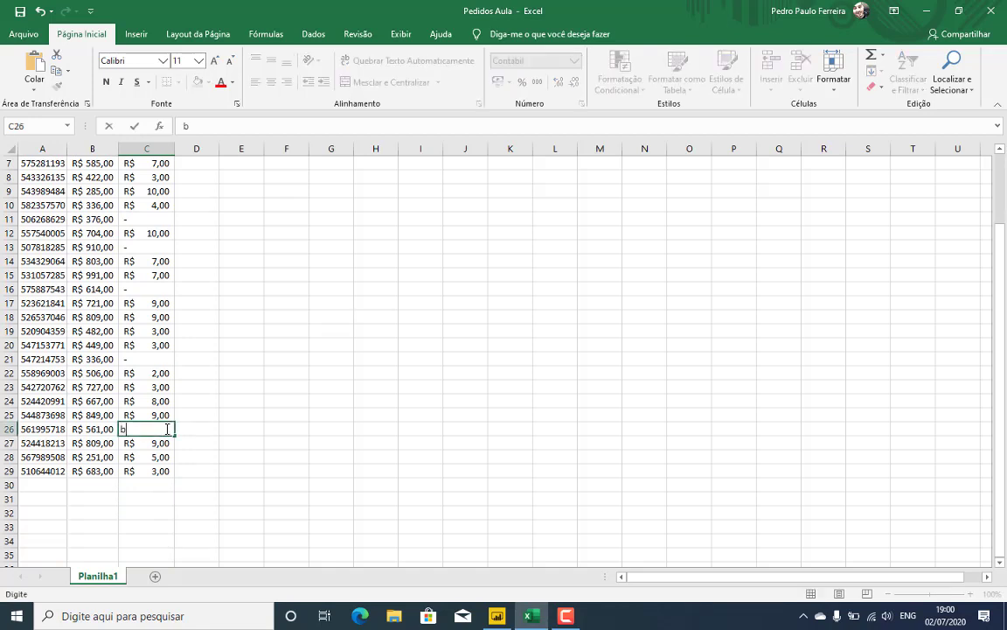
{"action": "left_click", "coordinate": [328, 385]}
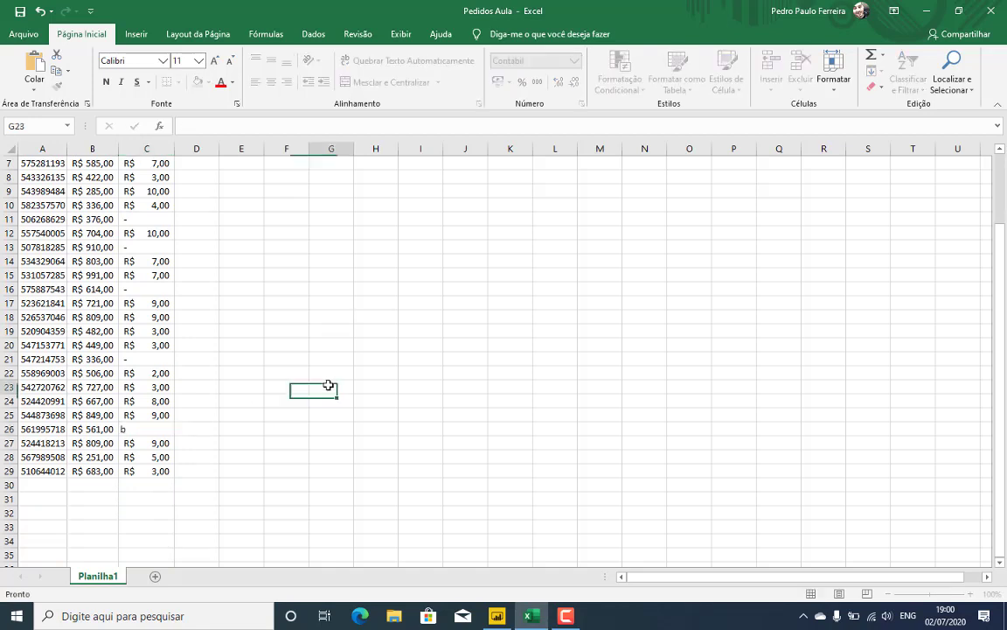
{"action": "left_click", "coordinate": [172, 428]}
{"action": "type", "text": "-"}
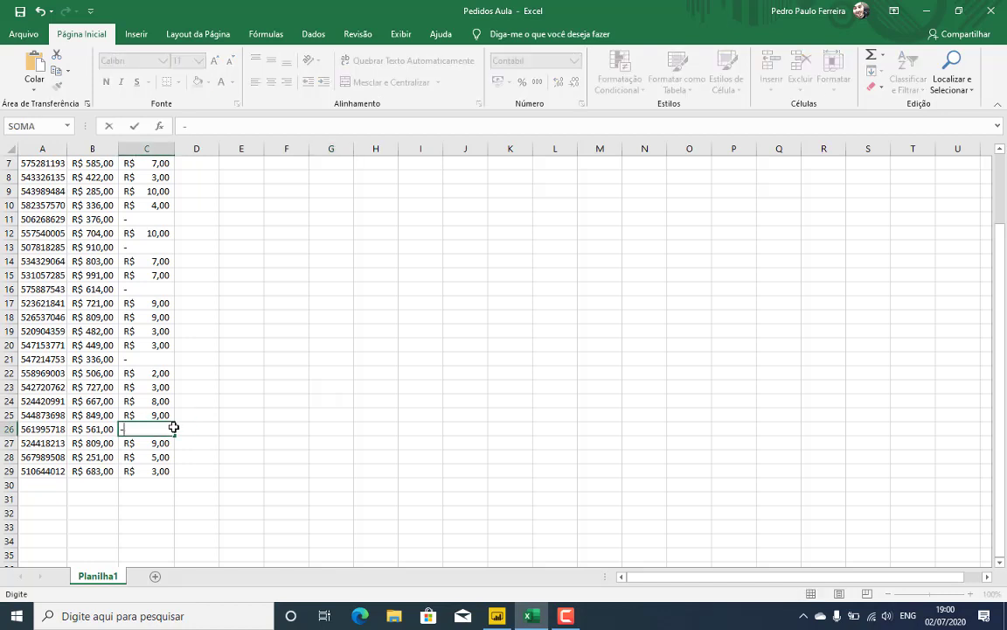
{"action": "key", "text": "Return"}
Switch to Power BI Desktop and open the Planilha1 query for editing in the Power Query Editor
{"action": "left_click", "coordinate": [494, 616]}
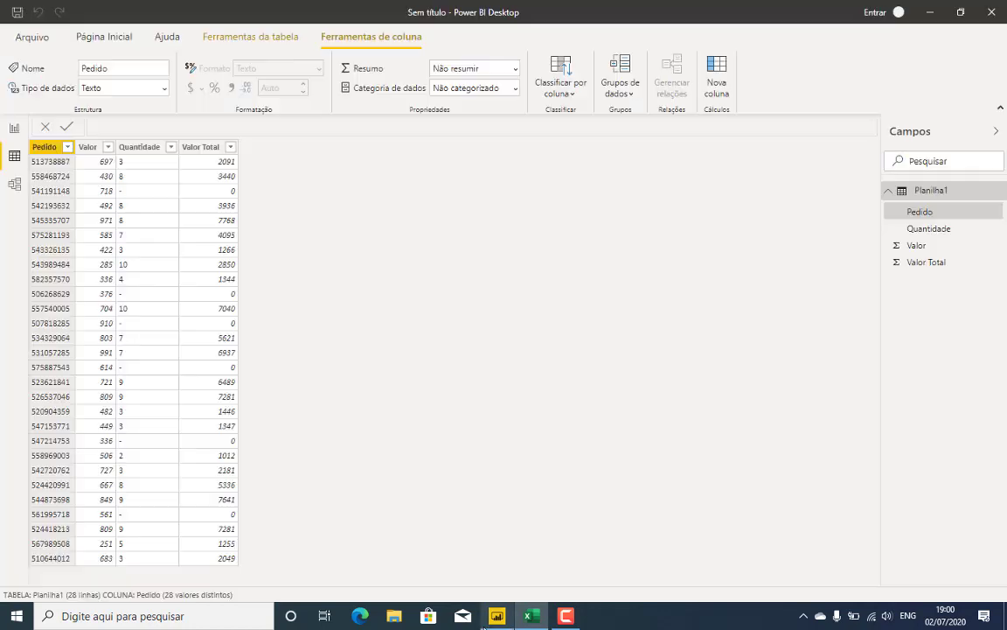
{"action": "left_click", "coordinate": [104, 37]}
{"action": "left_click", "coordinate": [423, 102]}
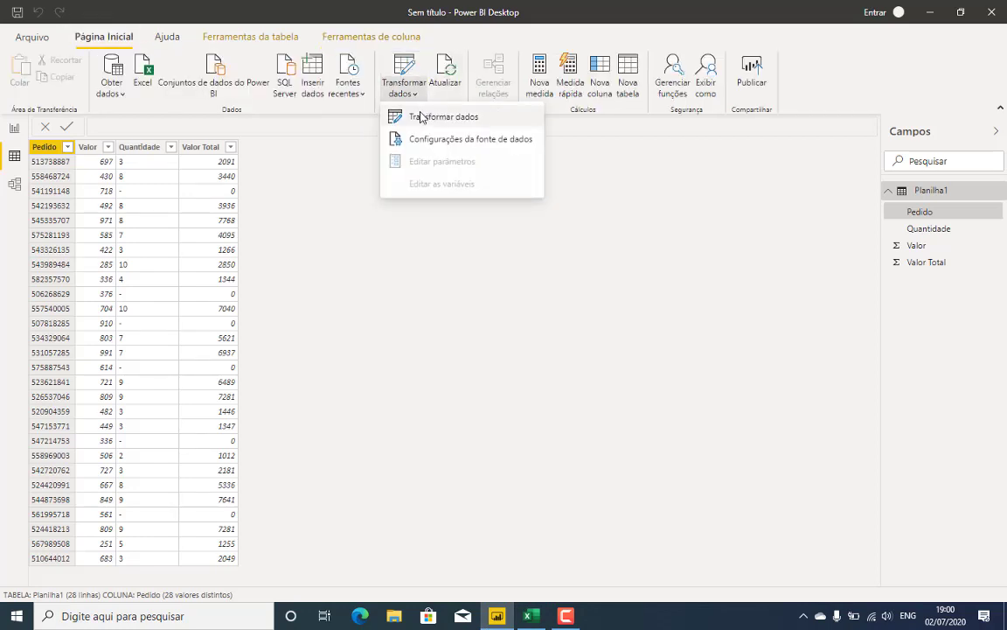
{"action": "left_click", "coordinate": [421, 115]}
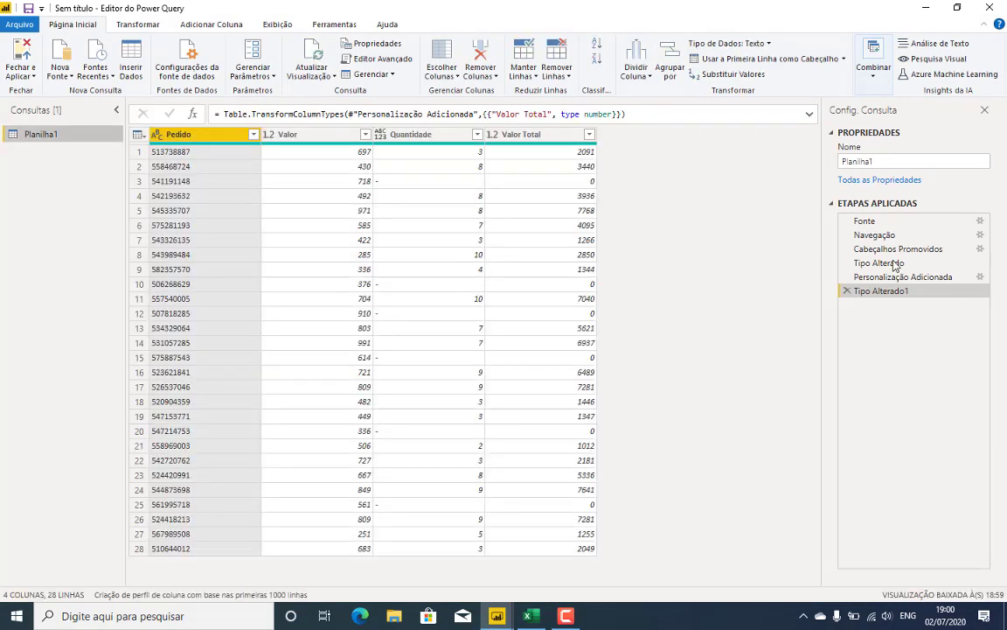
Reopen the Valor Total custom column definition and review the try, [Valor]*[Quantidade] and otherwise 0 parts of its formula
{"action": "left_click", "coordinate": [977, 277]}
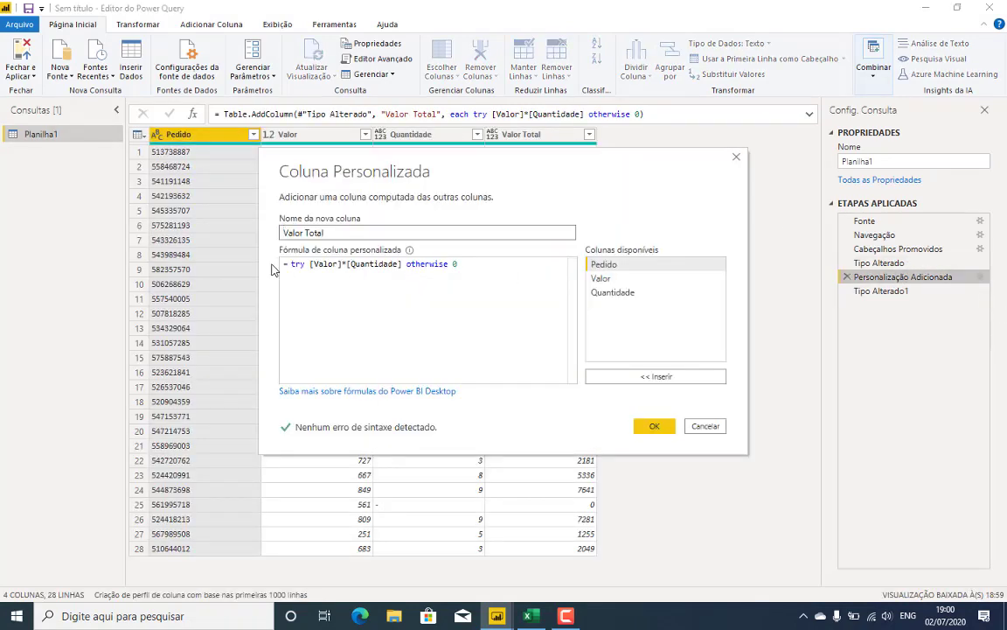
{"action": "left_click_drag", "start_coordinate": [289, 265], "coordinate": [306, 264]}
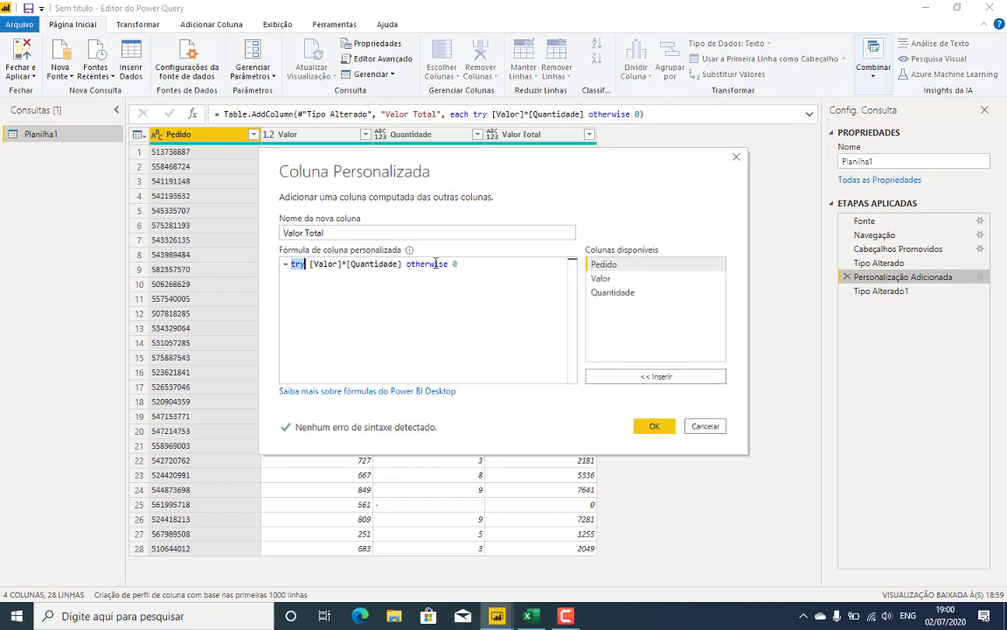
{"action": "left_click_drag", "start_coordinate": [401, 264], "coordinate": [323, 268]}
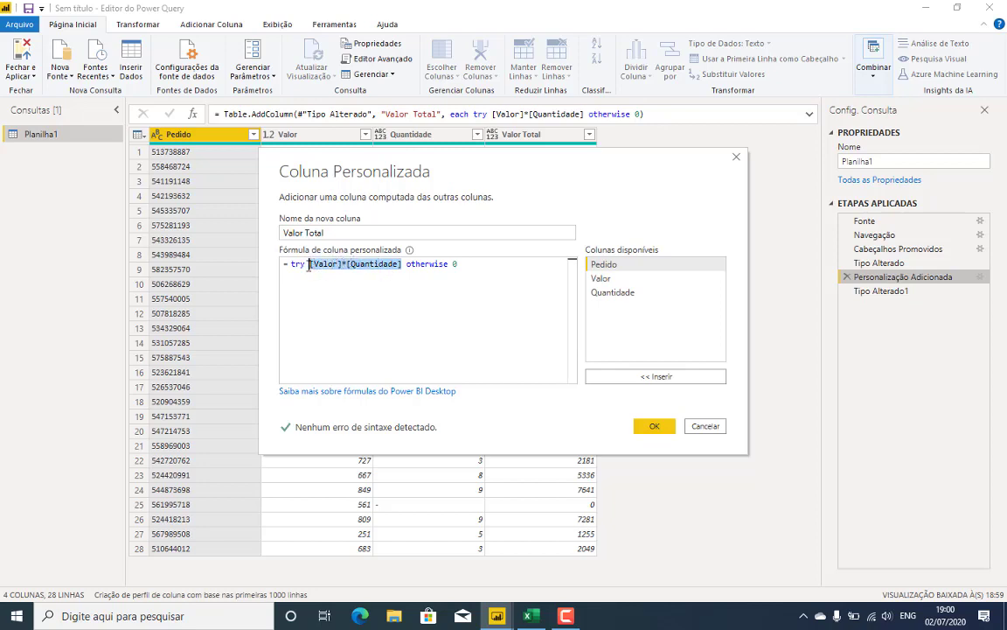
{"action": "double_click", "coordinate": [412, 266]}
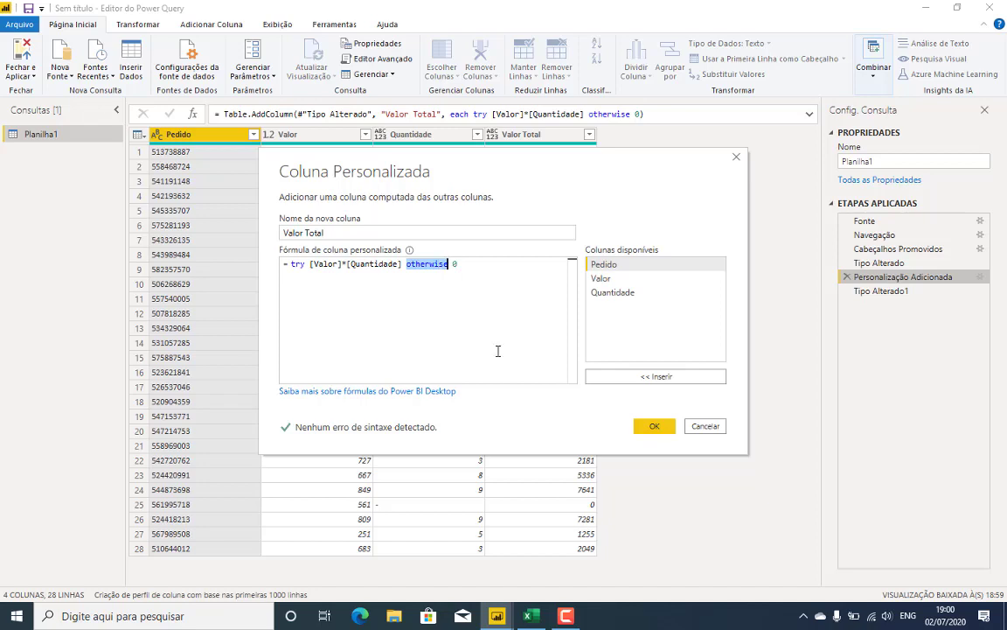
{"action": "left_click", "coordinate": [472, 267]}
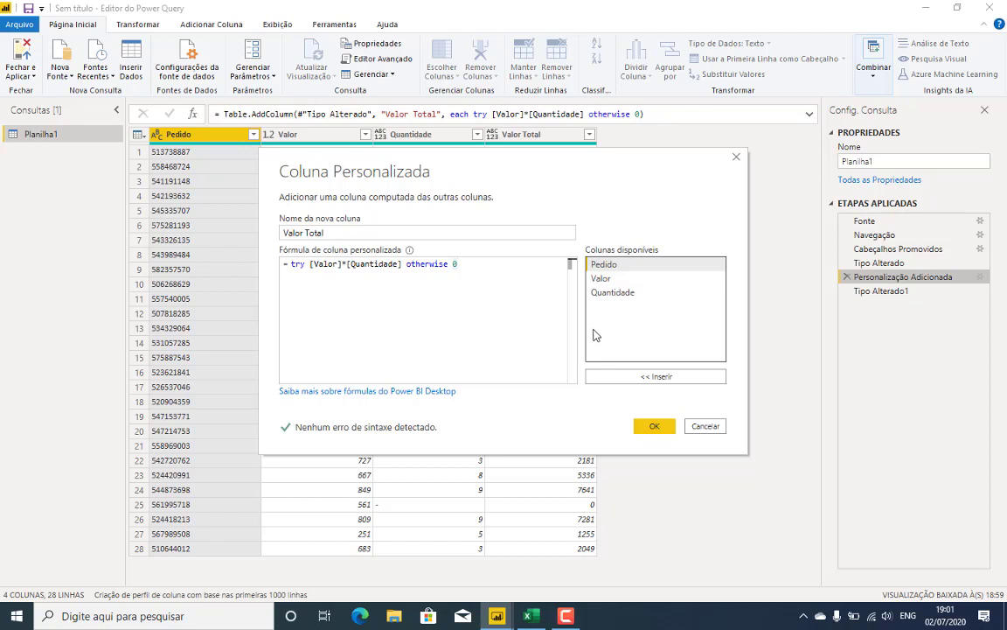
{"action": "left_click", "coordinate": [647, 426]}
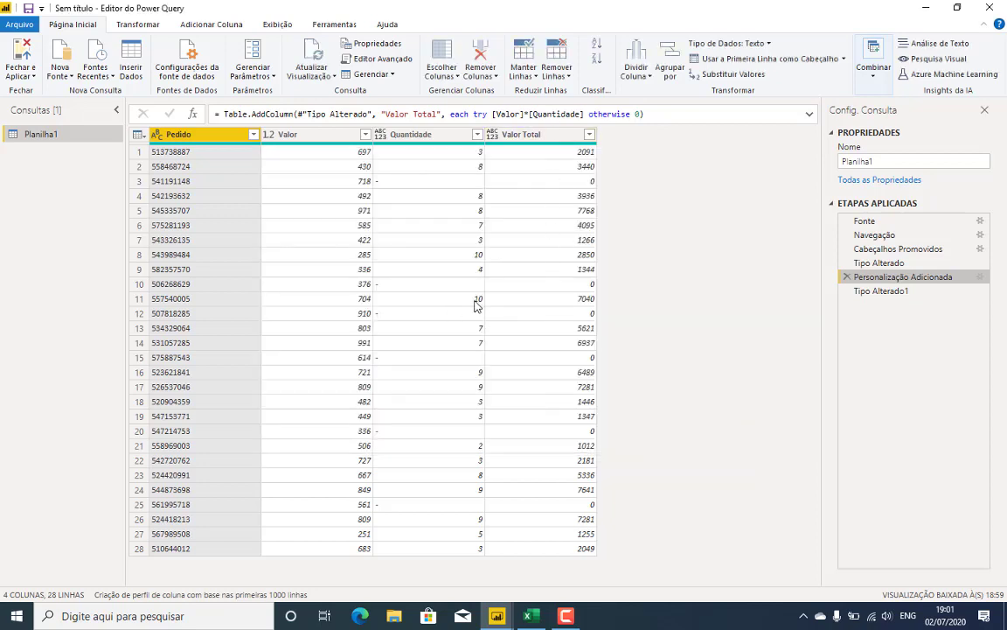